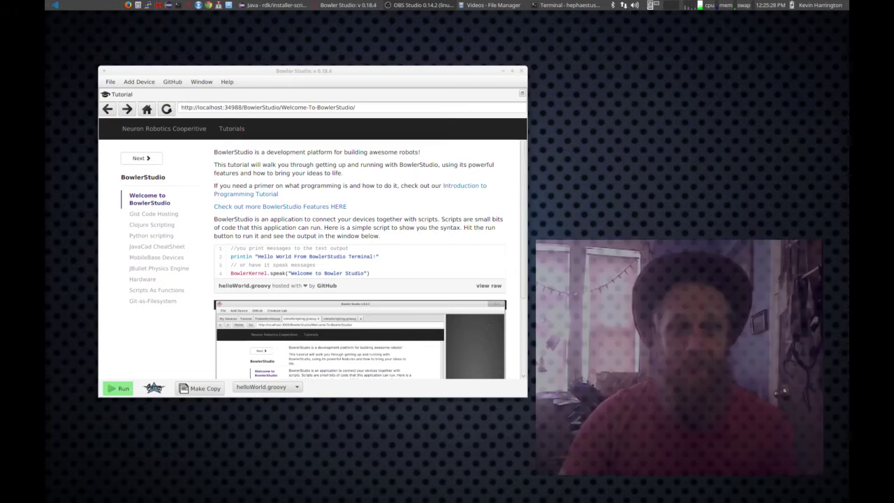
Bring the BowlerStudio window to the front and move it slightly lower.
{"action": "left_click", "coordinate": [310, 74]}
{"action": "left_click_drag", "start_coordinate": [309, 74], "coordinate": [311, 91]}
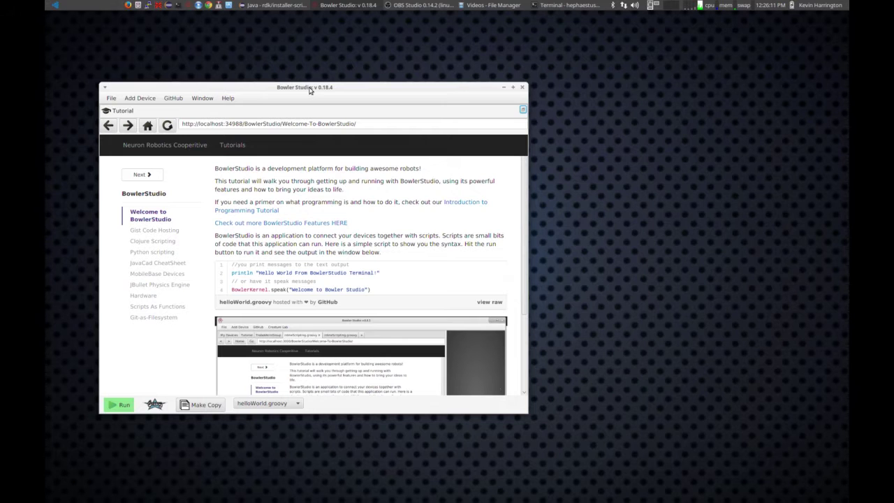
Maximize BowlerStudio, run helloWorld.groovy to show Hello World in the Terminal, and enlarge the tutorial pane.
{"action": "double_click", "coordinate": [310, 90]}
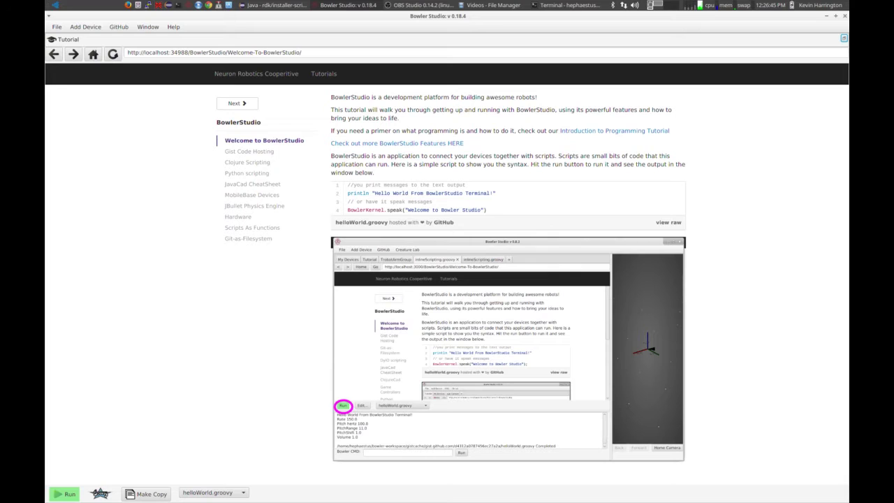
{"action": "left_click", "coordinate": [65, 493]}
{"action": "left_click", "coordinate": [67, 492]}
{"action": "left_click", "coordinate": [75, 494]}
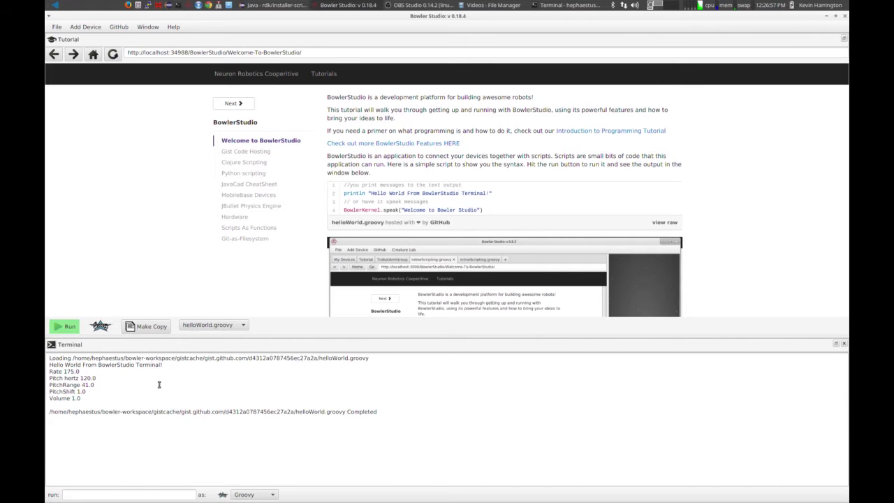
{"action": "left_click_drag", "start_coordinate": [250, 337], "coordinate": [250, 368]}
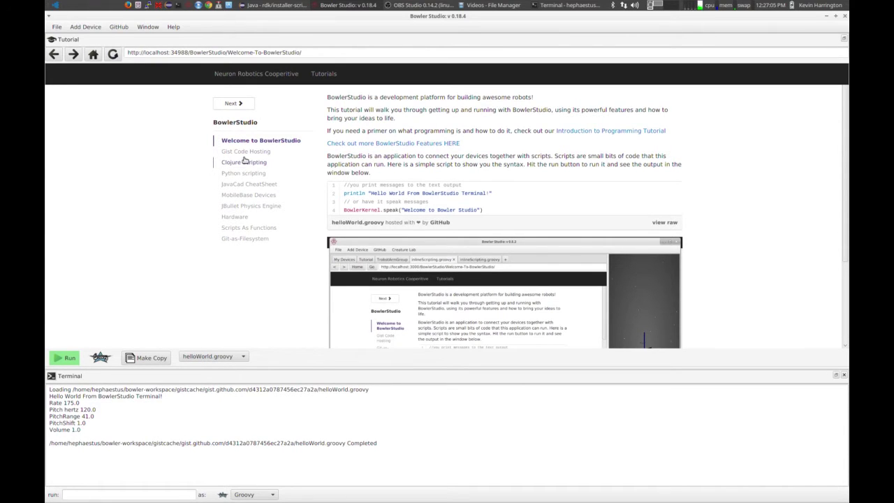
Browse the Gist Code Hosting page, return to Welcome, and fork helloWorld.groovy with Make Copy.
{"action": "left_click", "coordinate": [247, 152]}
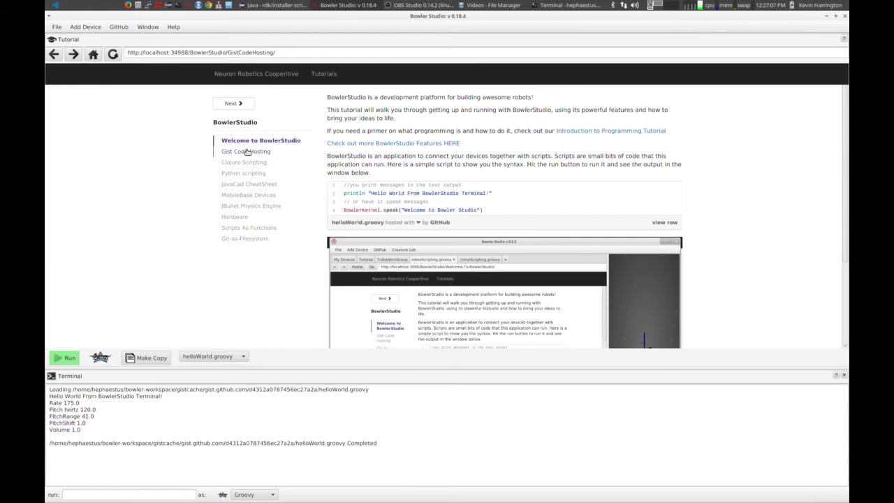
{"action": "scroll", "coordinate": [491, 225], "scroll_direction": "down", "scroll_amount": 1}
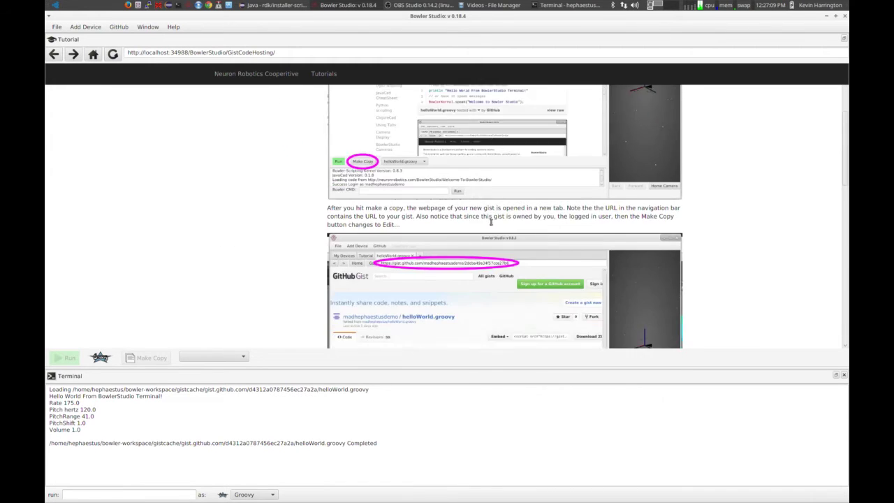
{"action": "scroll", "coordinate": [490, 224], "scroll_direction": "up", "scroll_amount": 1}
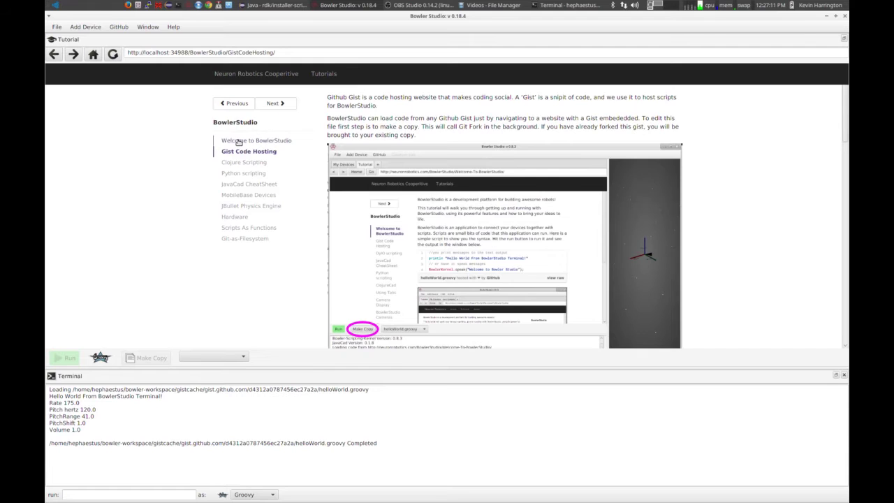
{"action": "left_click", "coordinate": [296, 143]}
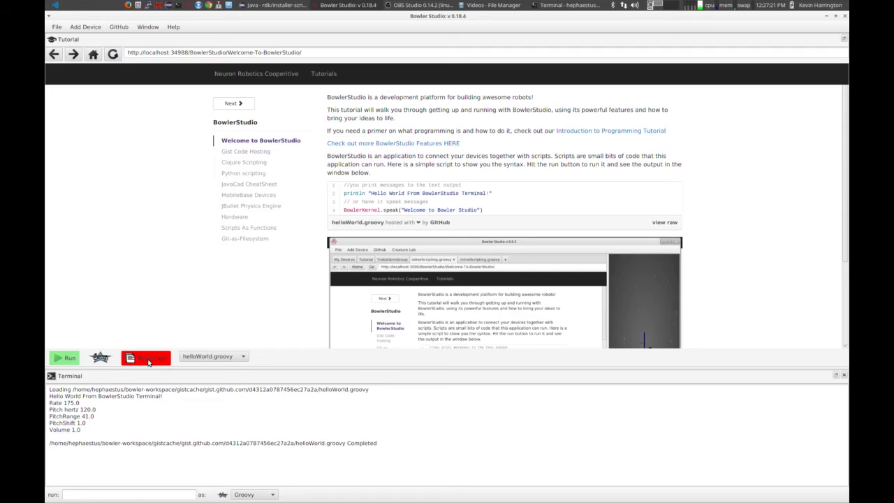
{"action": "left_click", "coordinate": [157, 356]}
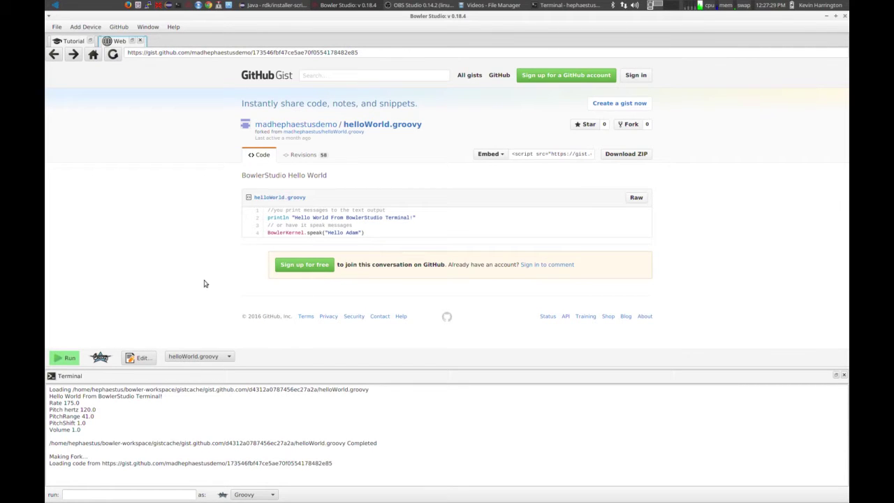
Replace the spoken text on line 4 of the forked helloWorld.groovy with 'YouTube' and run it.
{"action": "left_click", "coordinate": [138, 359]}
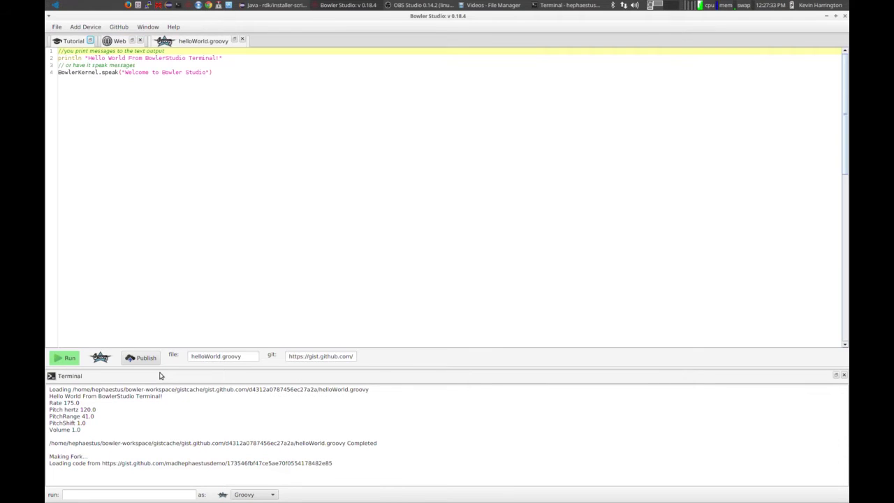
{"action": "left_click", "coordinate": [206, 73]}
{"action": "left_click_drag", "start_coordinate": [206, 73], "coordinate": [123, 73]}
{"action": "key", "text": "Right"}
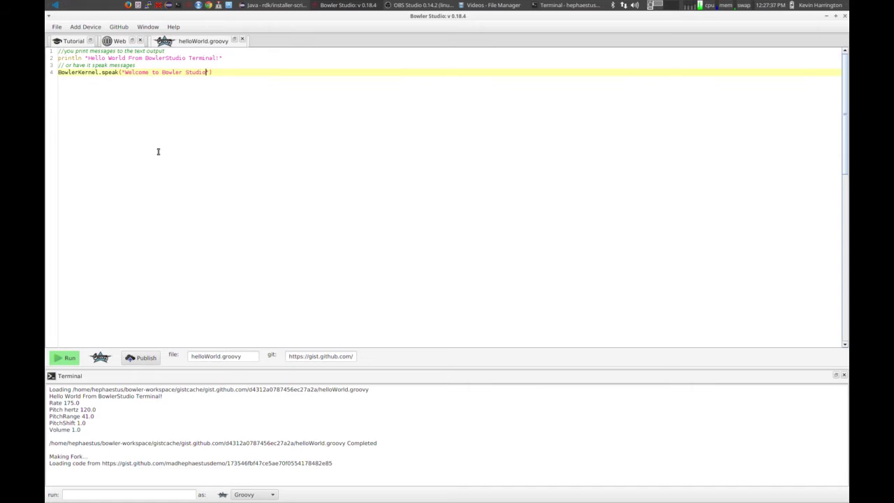
{"action": "key", "text": "BackSpace"}
{"action": "key", "text": "BackSpace"}
{"action": "key", "text": "BackSpace"}
{"action": "key", "text": "BackSpace"}
{"action": "key", "text": "BackSpace"}
{"action": "key", "text": "BackSpace"}
{"action": "key", "text": "BackSpace"}
{"action": "key", "text": "BackSpace"}
{"action": "key", "text": "BackSpace"}
{"action": "key", "text": "BackSpace"}
{"action": "key", "text": "BackSpace"}
{"action": "key", "text": "BackSpace"}
{"action": "key", "text": "BackSpace"}
{"action": "key", "text": "BackSpace"}
{"action": "key", "text": "BackSpace"}
{"action": "key", "text": "BackSpace"}
{"action": "type", "text": "YouTube"}
{"action": "left_click", "coordinate": [70, 357]}
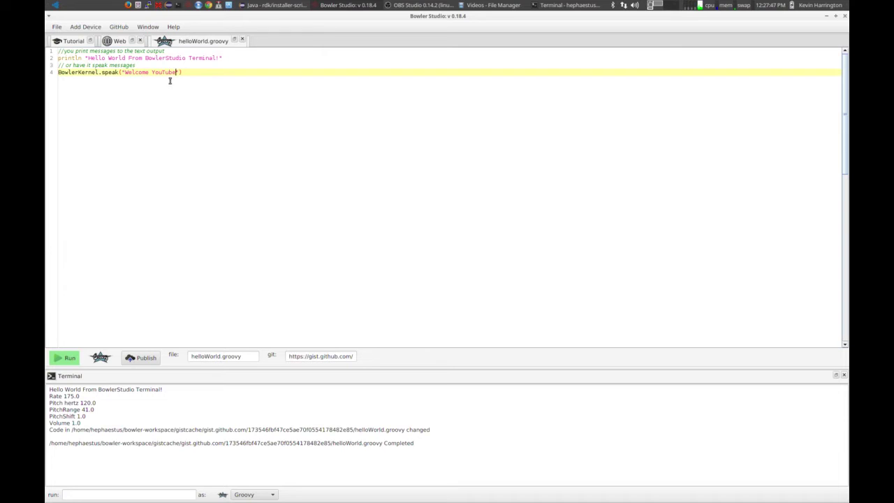
Correct the message to 'You Tube', rerun the script, and close the editor tab.
{"action": "left_click", "coordinate": [162, 72]}
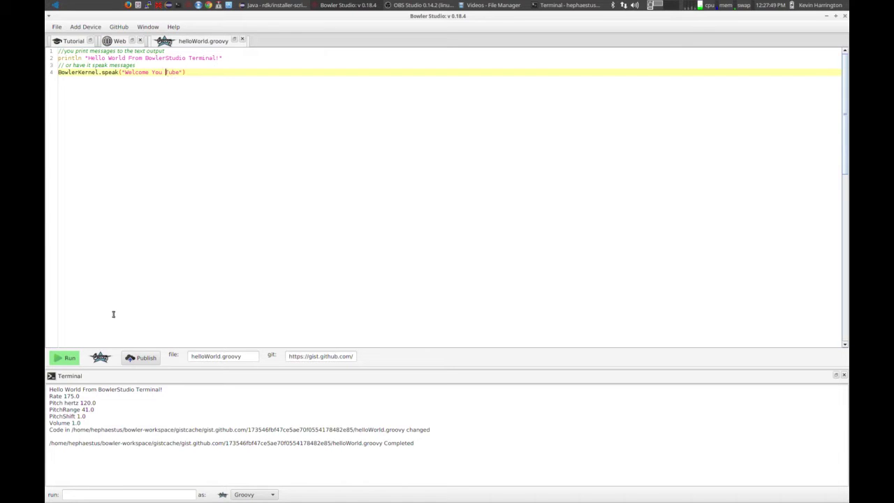
{"action": "left_click", "coordinate": [65, 357]}
{"action": "left_click", "coordinate": [241, 40]}
Return to the tutorial, fork the example script again, and open it in the editor.
{"action": "left_click", "coordinate": [140, 41]}
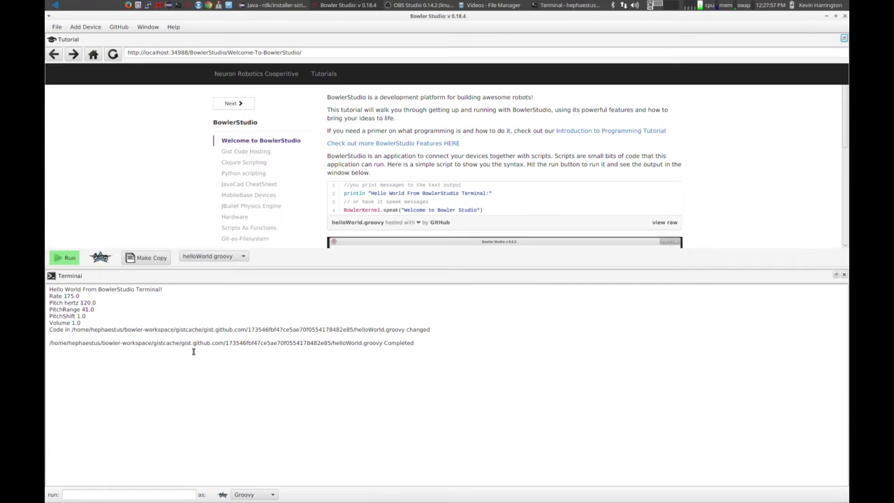
{"action": "left_click_drag", "start_coordinate": [172, 362], "coordinate": [173, 322]}
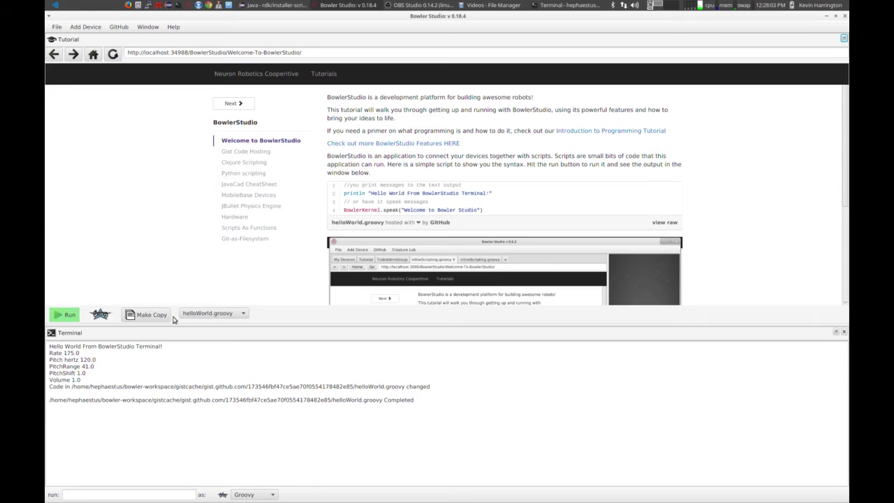
{"action": "left_click", "coordinate": [157, 315]}
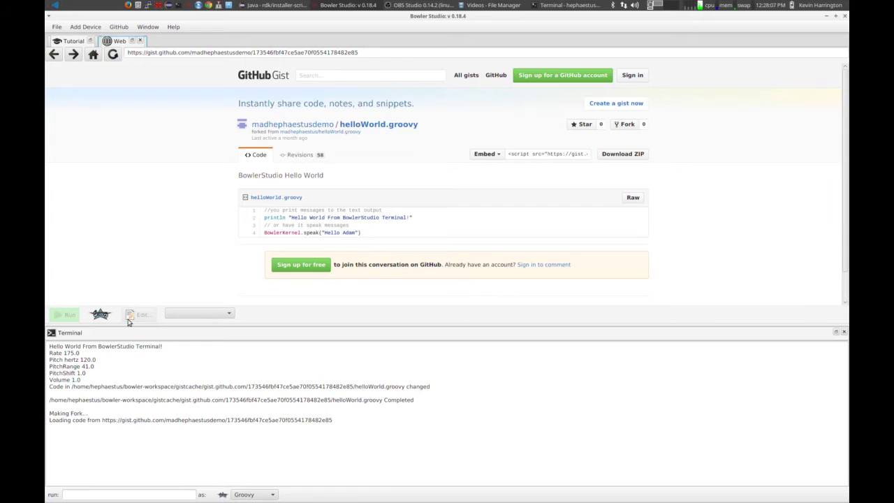
{"action": "left_click", "coordinate": [137, 314]}
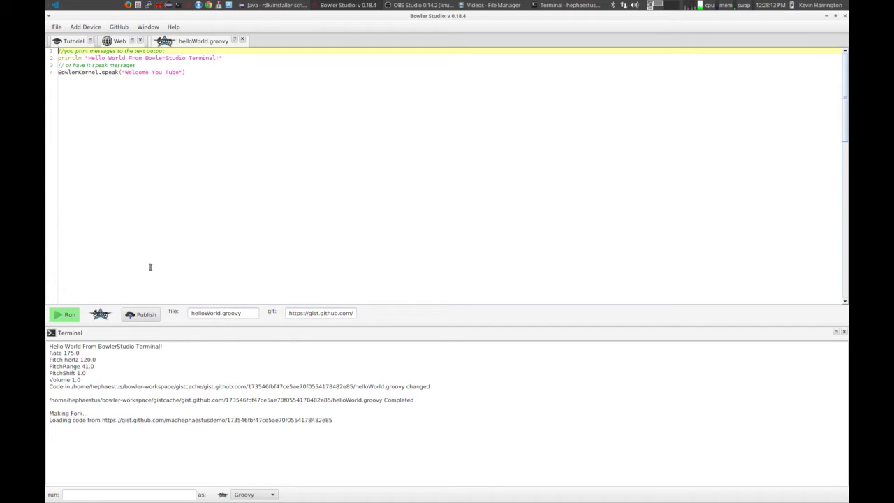
Publish helloWorld.groovy with commit message 'chnaged the words' / 'For you tube'.
{"action": "left_click", "coordinate": [140, 314]}
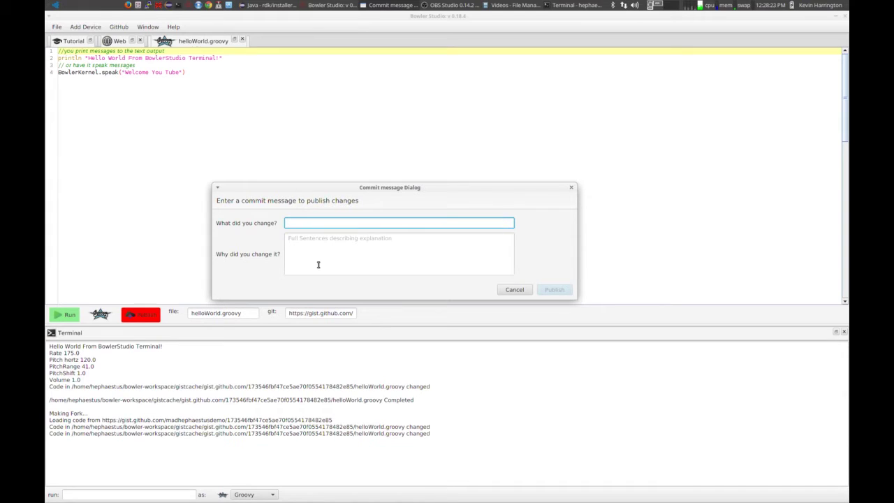
{"action": "type", "text": "chnaged "}
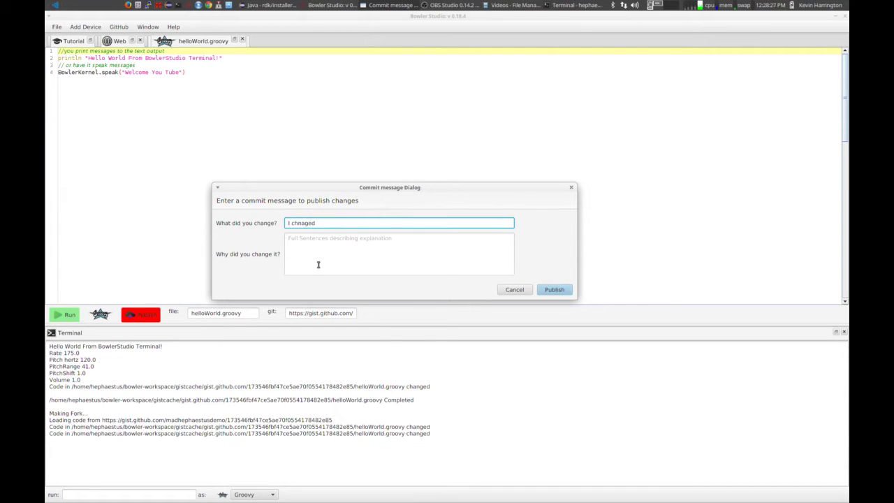
{"action": "type", "text": "the words"}
{"action": "left_click", "coordinate": [318, 265]}
{"action": "type", "text": "For y"}
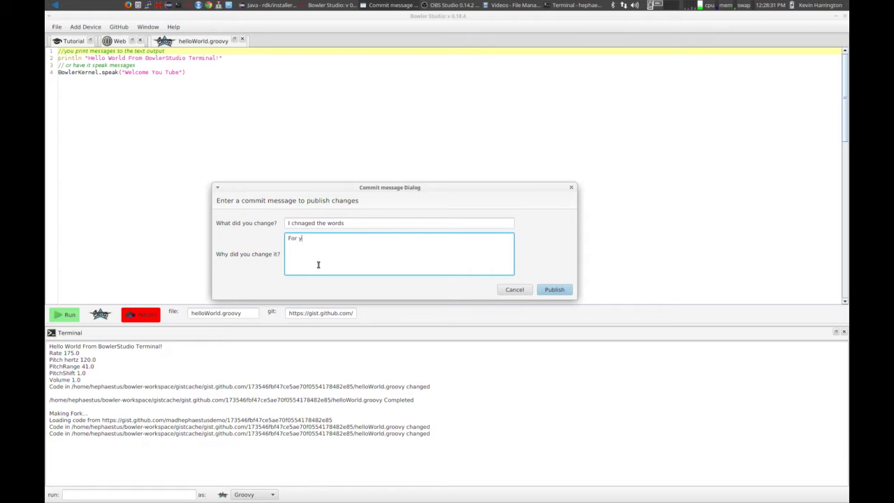
{"action": "type", "text": "ou tube"}
{"action": "left_click", "coordinate": [554, 291]}
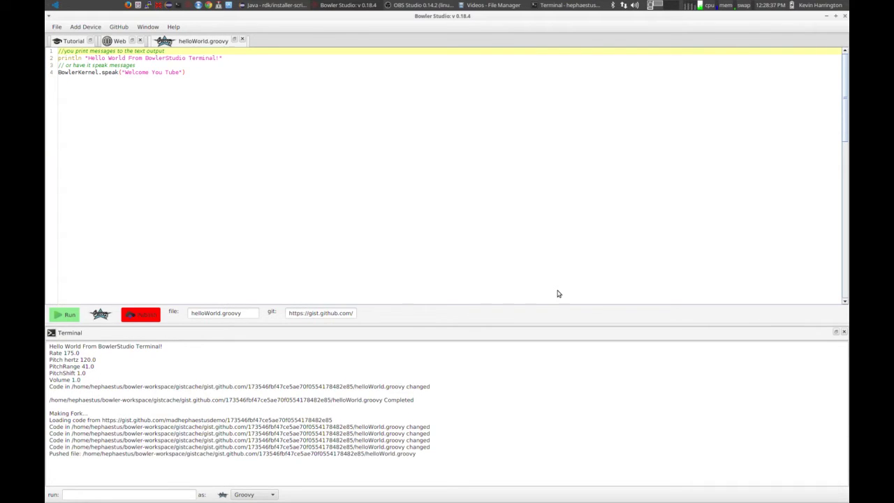
{"action": "left_click_drag", "start_coordinate": [443, 453], "coordinate": [48, 455]}
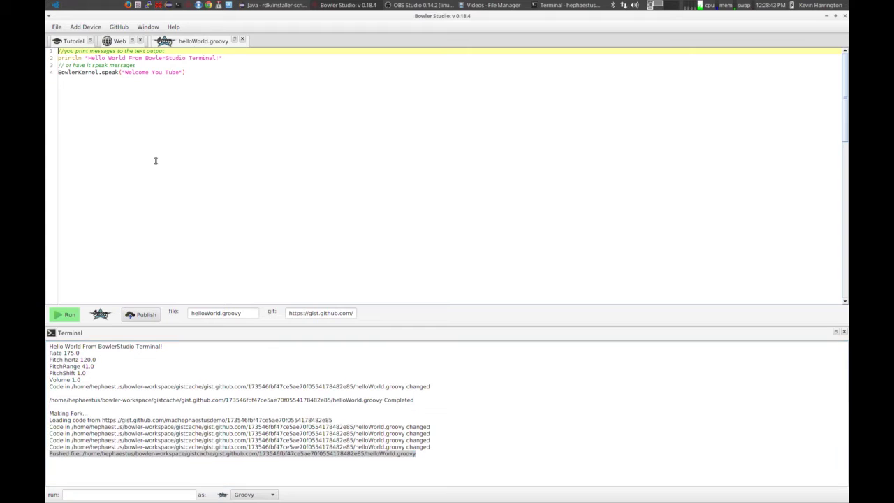
Close the editor and gist tabs, then open and close GCODEDemo.groovy from My Gists.
{"action": "left_click", "coordinate": [241, 40]}
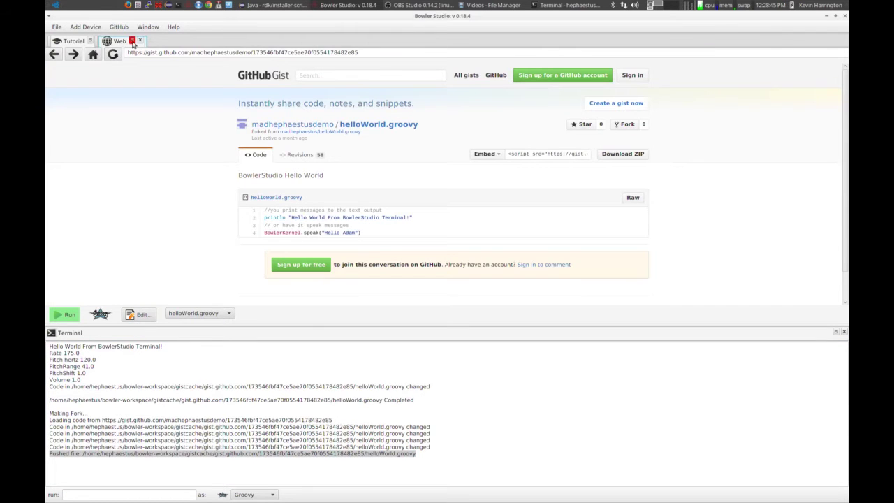
{"action": "left_click", "coordinate": [133, 41]}
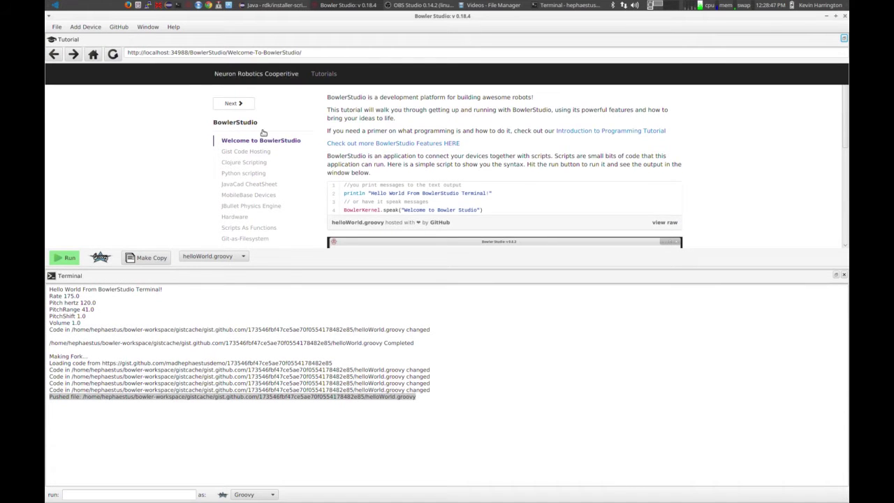
{"action": "left_click_drag", "start_coordinate": [285, 266], "coordinate": [285, 336]}
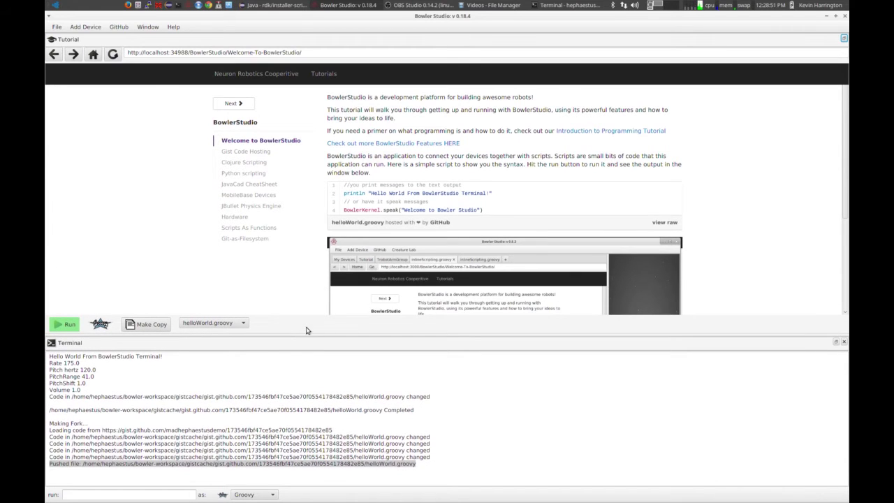
{"action": "left_click", "coordinate": [129, 31]}
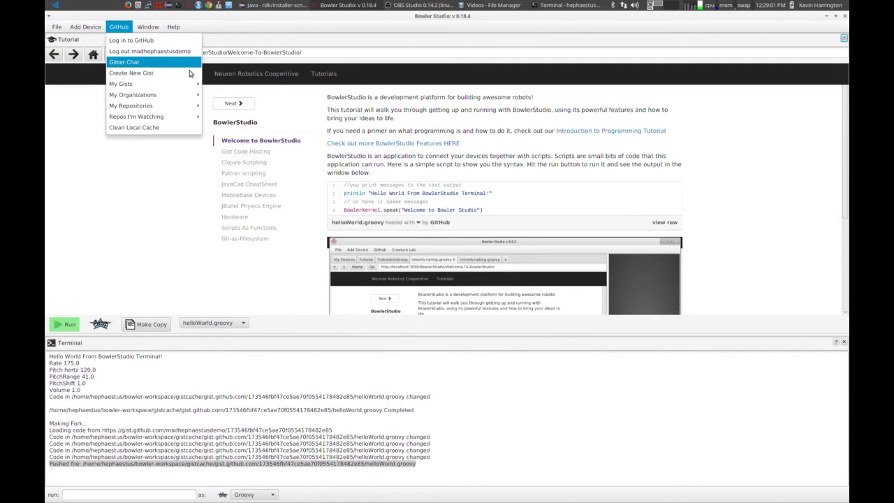
{"action": "mouse_move", "coordinate": [188, 85]}
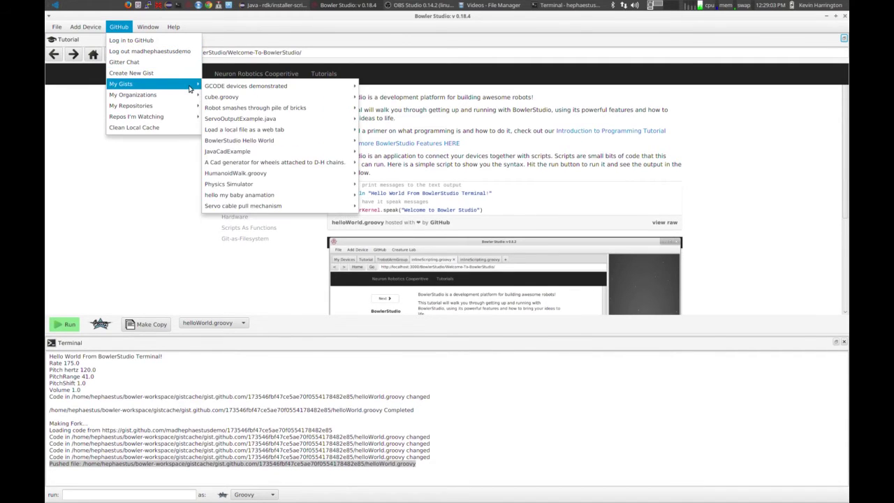
{"action": "mouse_move", "coordinate": [270, 86]}
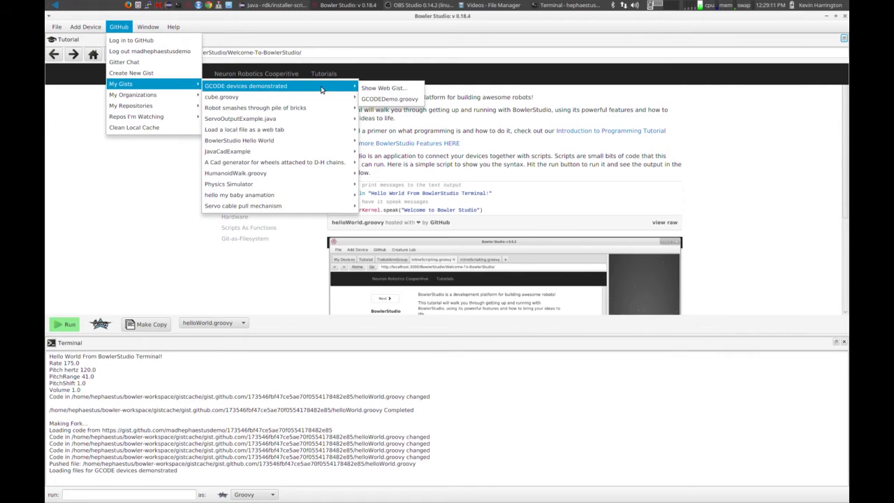
{"action": "left_click", "coordinate": [368, 99]}
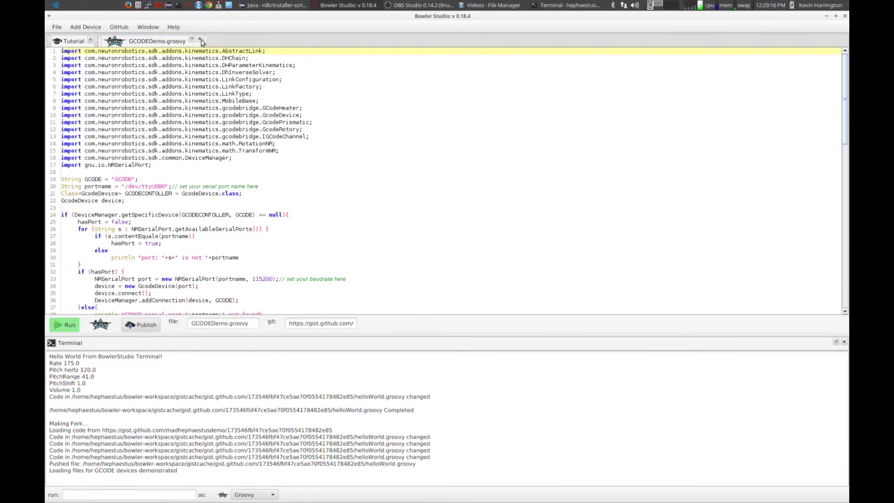
{"action": "left_click", "coordinate": [199, 39]}
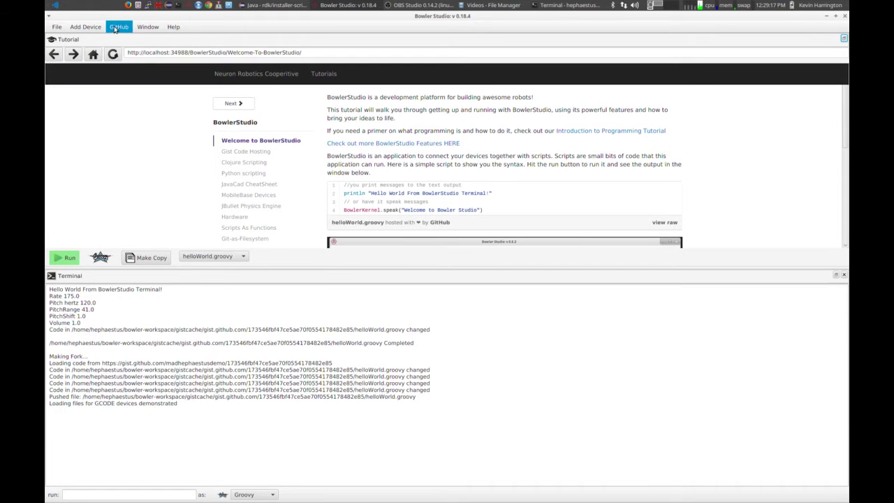
Open helloWorld.groovy from the Hello World gist, then close it.
{"action": "left_click", "coordinate": [115, 29]}
{"action": "mouse_move", "coordinate": [148, 87]}
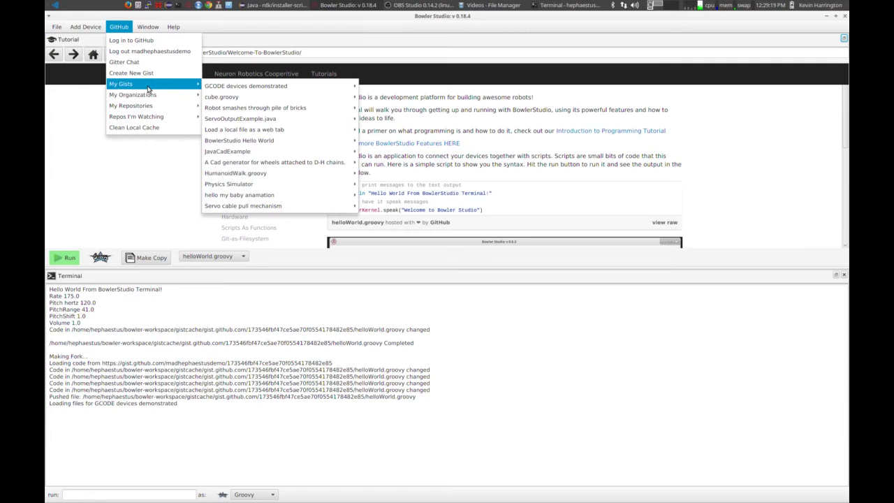
{"action": "mouse_move", "coordinate": [285, 144]}
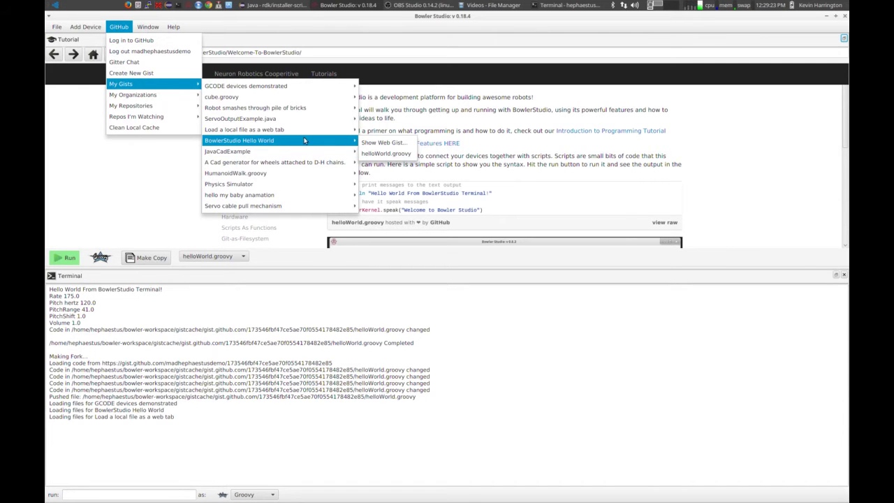
{"action": "left_click", "coordinate": [383, 158]}
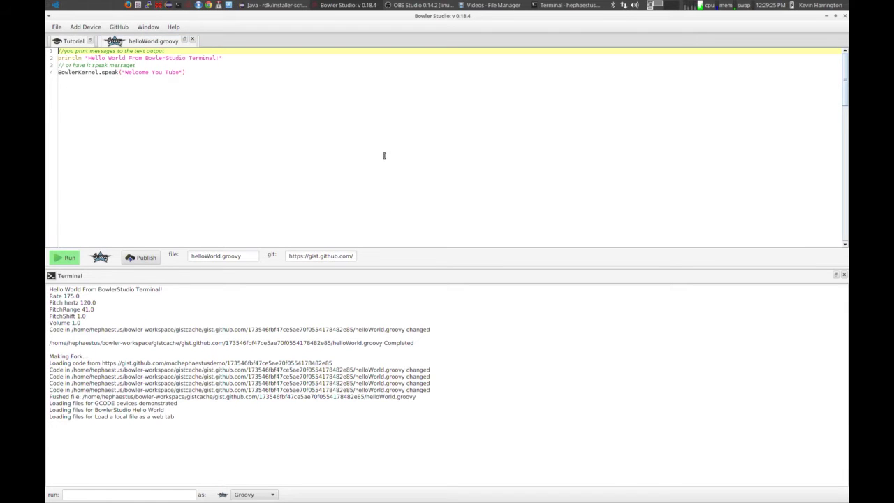
{"action": "left_click", "coordinate": [192, 40]}
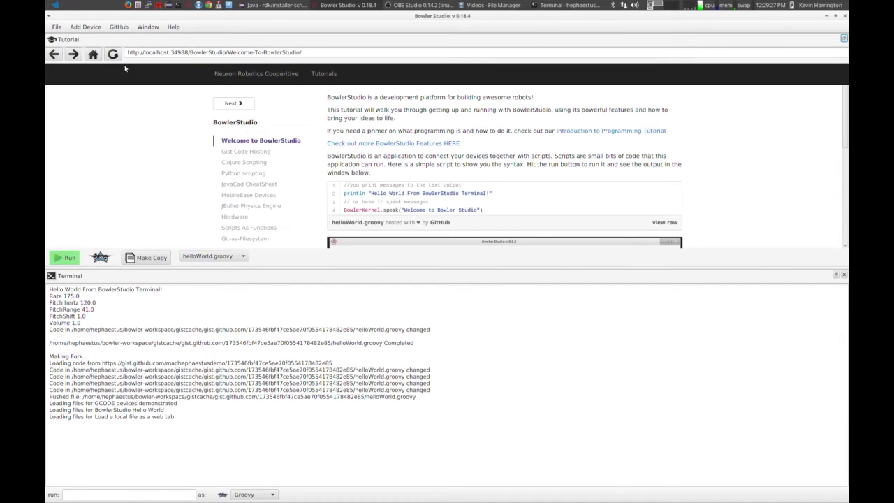
Visit the Clojure Scripting page, then run pythonTest.py on the Python scripting page.
{"action": "left_click_drag", "start_coordinate": [269, 266], "coordinate": [262, 328]}
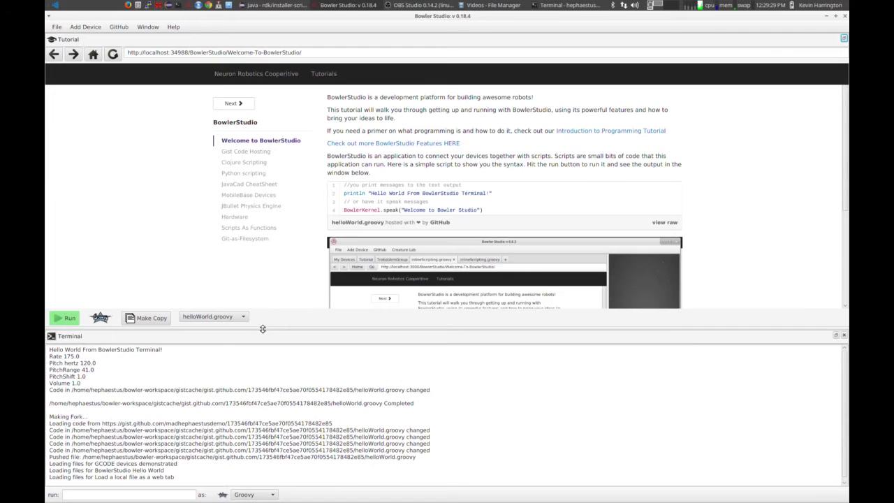
{"action": "left_click", "coordinate": [284, 163]}
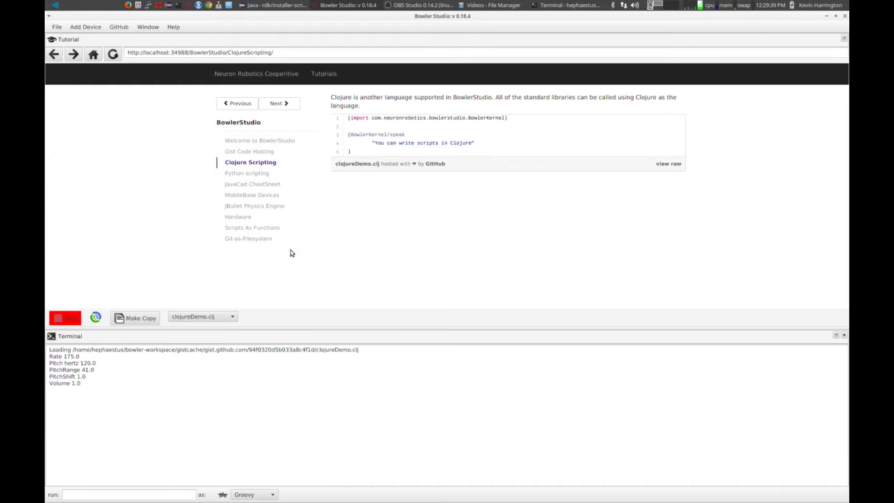
{"action": "left_click", "coordinate": [249, 174]}
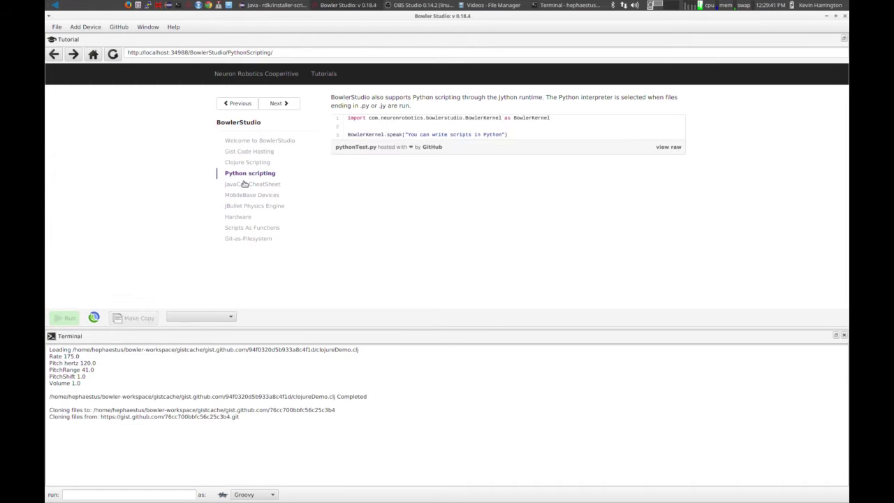
{"action": "left_click", "coordinate": [68, 321]}
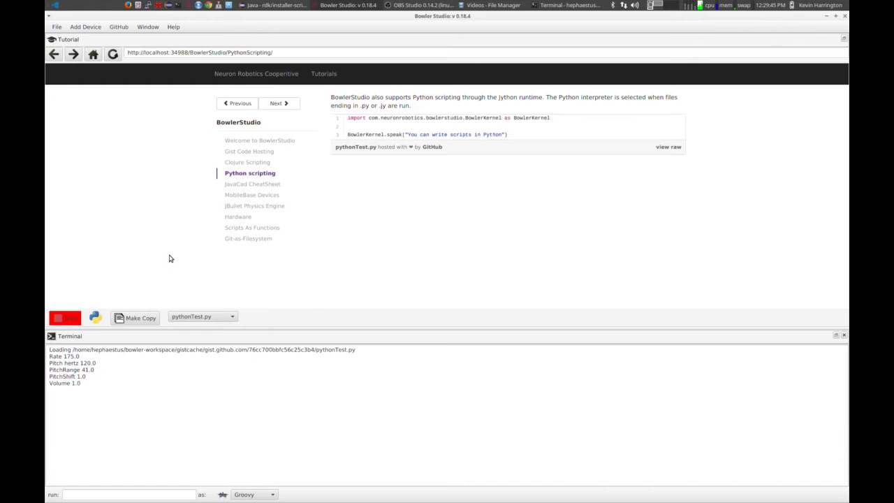
Run the javaCad.groovy sample from the JavaCad CheatSheet page.
{"action": "left_click", "coordinate": [232, 185]}
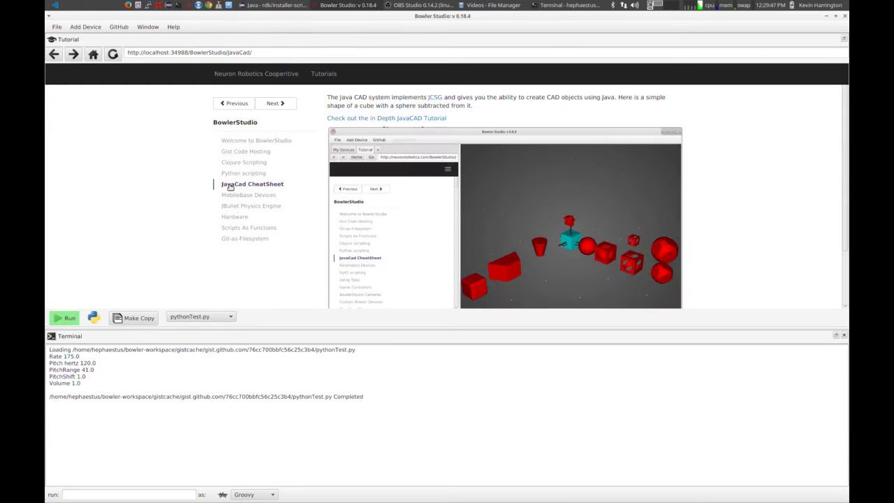
{"action": "left_click_drag", "start_coordinate": [261, 327], "coordinate": [254, 384]}
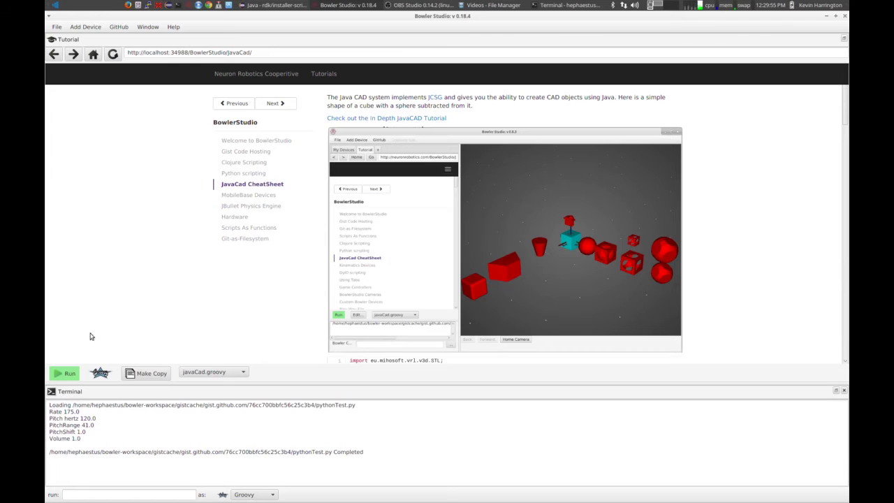
{"action": "left_click", "coordinate": [68, 373]}
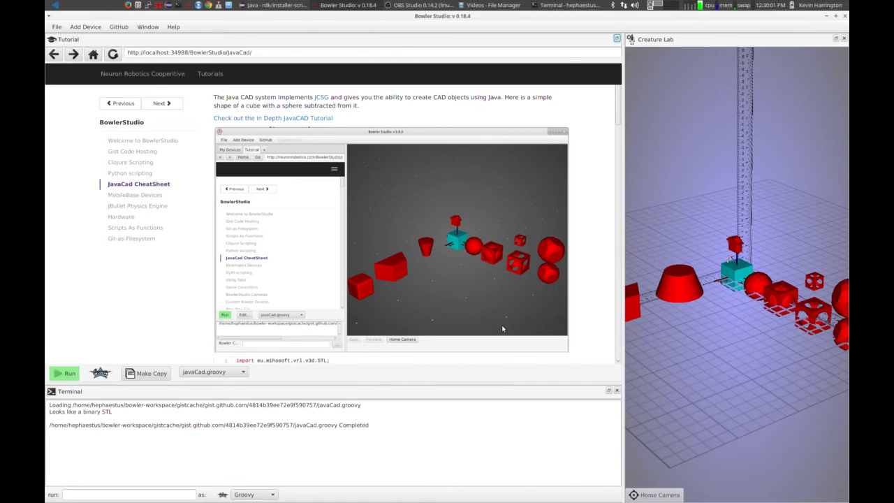
Widen Creature Lab and orbit the red cubes, spheres and cylinder so they run vertically.
{"action": "left_click_drag", "start_coordinate": [623, 311], "coordinate": [541, 314]}
{"action": "left_click_drag", "start_coordinate": [663, 285], "coordinate": [755, 311]}
{"action": "left_click", "coordinate": [755, 312]}
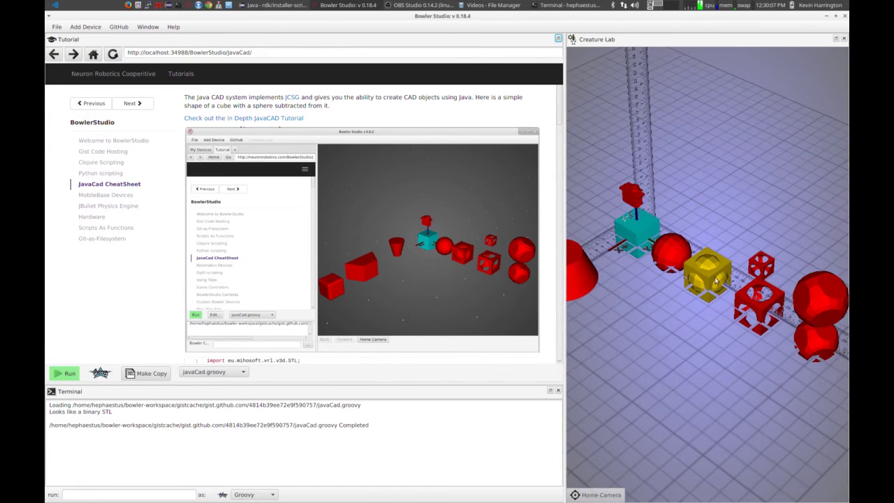
{"action": "scroll", "coordinate": [752, 310], "scroll_direction": "up", "scroll_amount": 3}
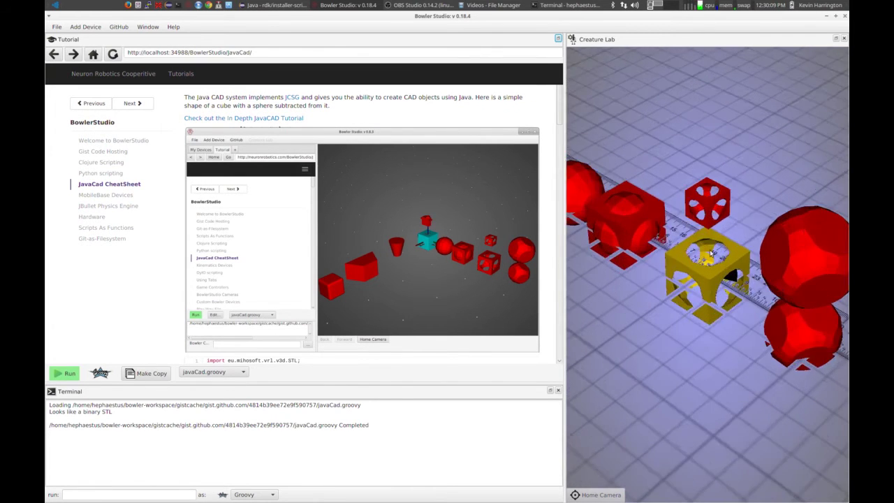
{"action": "scroll", "coordinate": [739, 303], "scroll_direction": "down", "scroll_amount": 5}
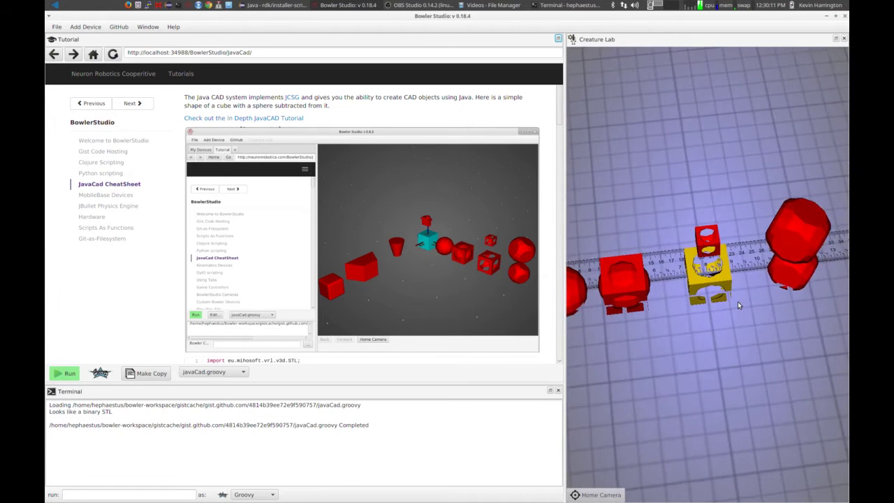
{"action": "left_click_drag", "start_coordinate": [749, 305], "coordinate": [451, 188]}
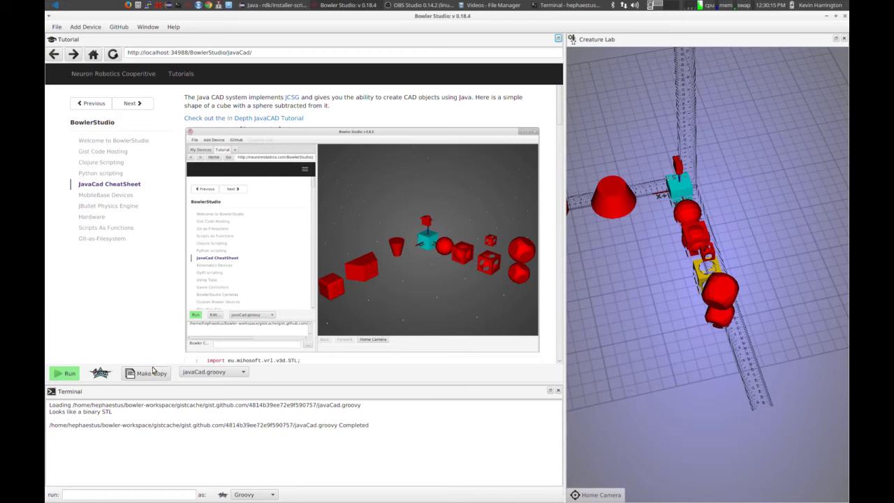
Fork javaCad.groovy with Make Copy, give the code editor more height, and scroll through its code.
{"action": "left_click", "coordinate": [150, 372]}
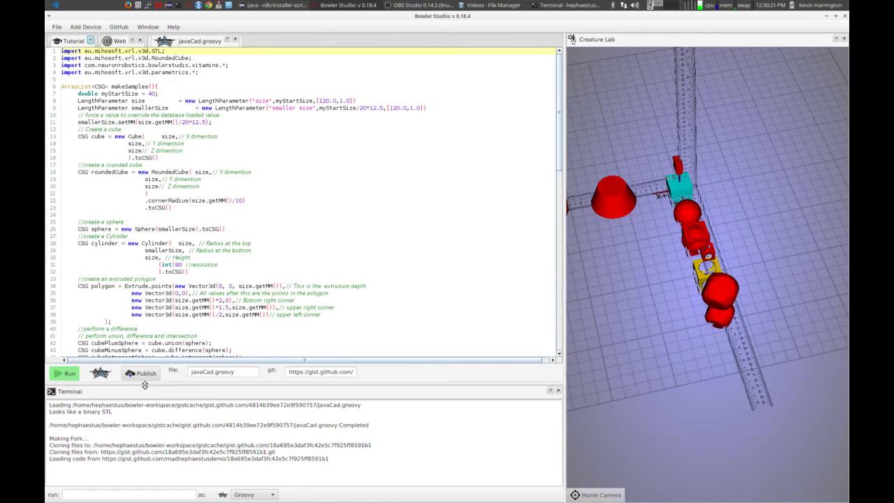
{"action": "scroll", "coordinate": [247, 299], "scroll_direction": "down", "scroll_amount": 2}
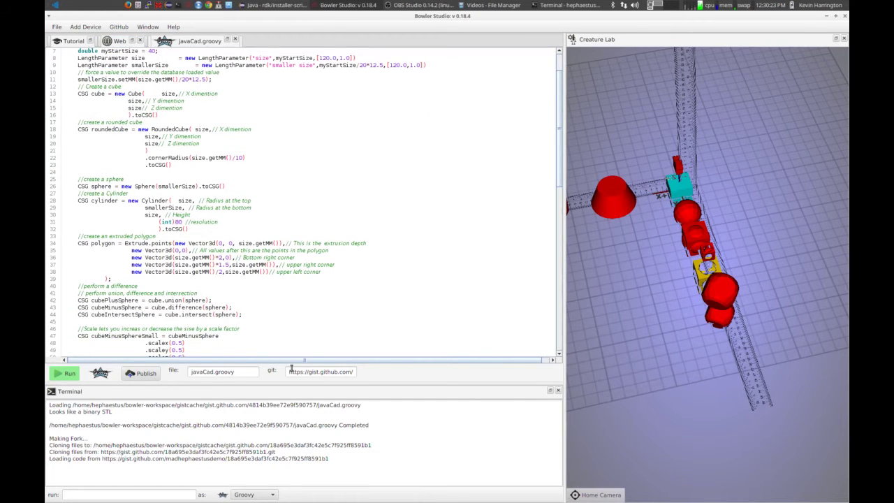
{"action": "left_click_drag", "start_coordinate": [291, 368], "coordinate": [282, 386]}
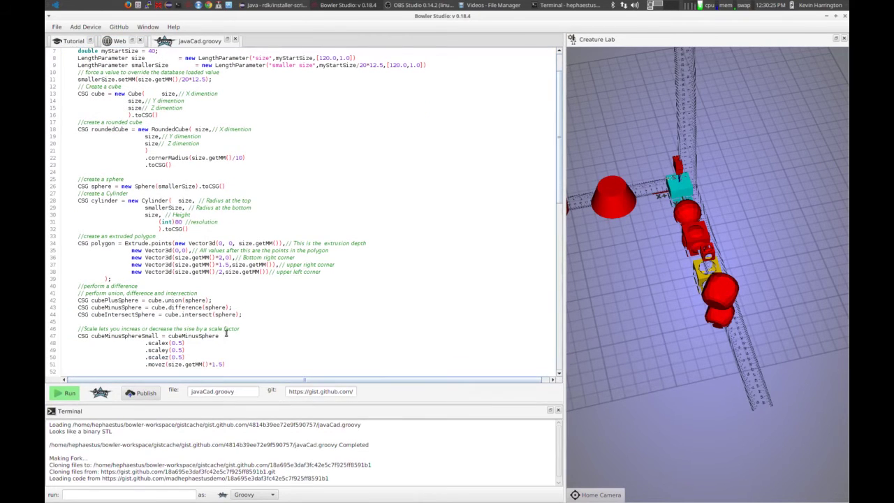
{"action": "scroll", "coordinate": [238, 333], "scroll_direction": "down", "scroll_amount": 8}
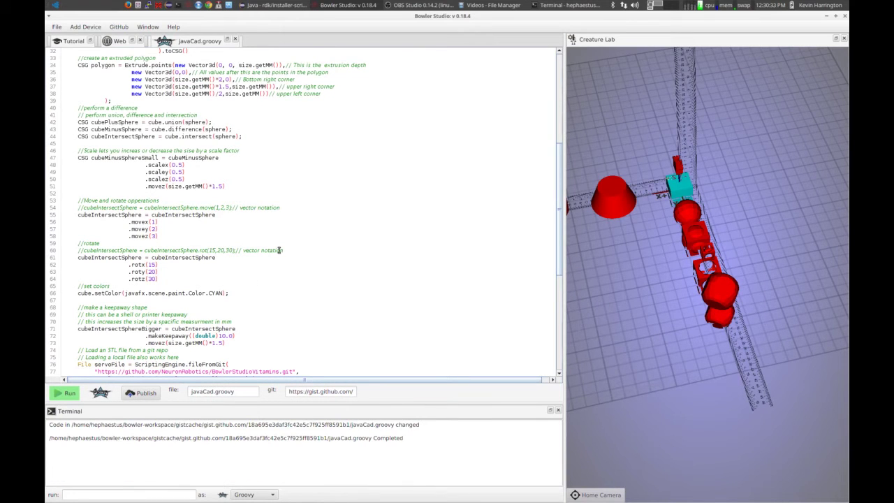
{"action": "scroll", "coordinate": [385, 275], "scroll_direction": "down", "scroll_amount": 2}
{"action": "left_click_drag", "start_coordinate": [560, 204], "coordinate": [554, 142]}
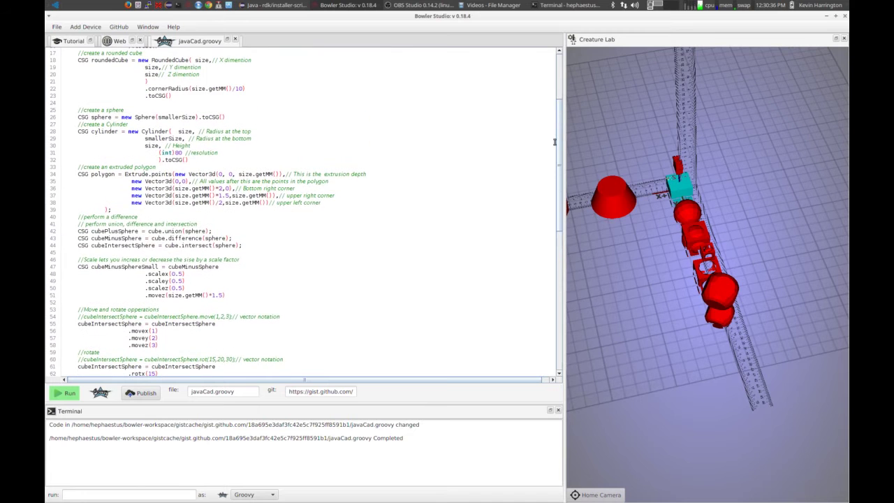
Highlight the extruded polygon (line 38), sphere (line 26) and line 55 shapes in Creature Lab.
{"action": "left_click", "coordinate": [264, 203]}
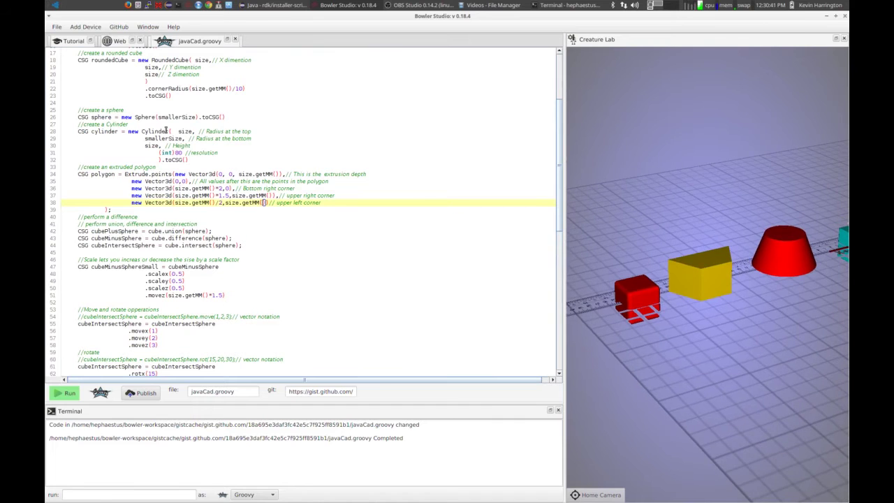
{"action": "left_click", "coordinate": [234, 118]}
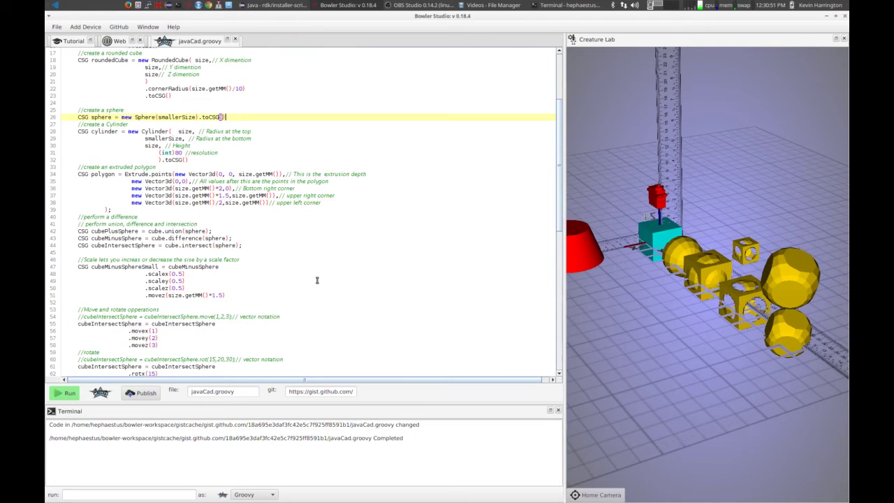
{"action": "left_click", "coordinate": [128, 324]}
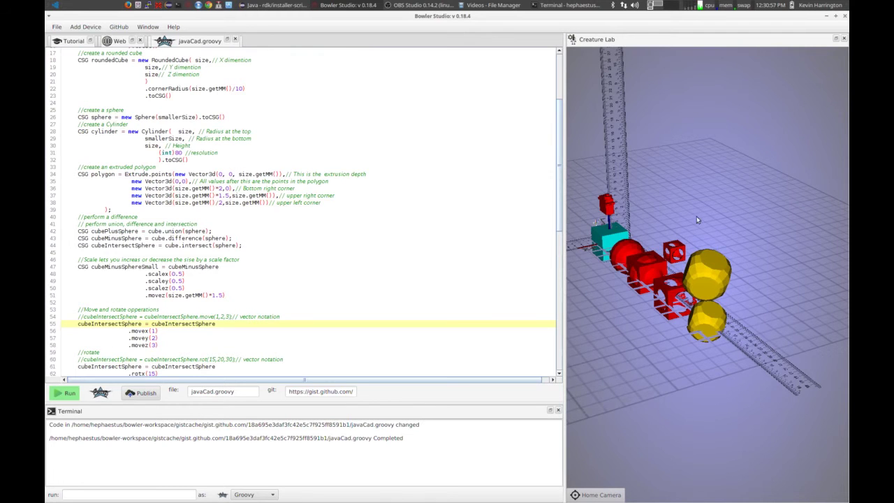
{"action": "left_click_drag", "start_coordinate": [696, 216], "coordinate": [682, 259]}
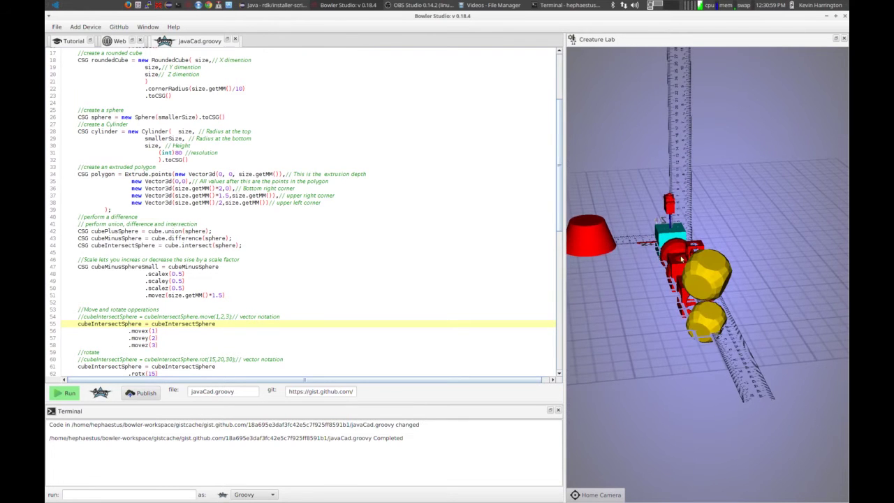
{"action": "scroll", "coordinate": [269, 319], "scroll_direction": "down", "scroll_amount": 10}
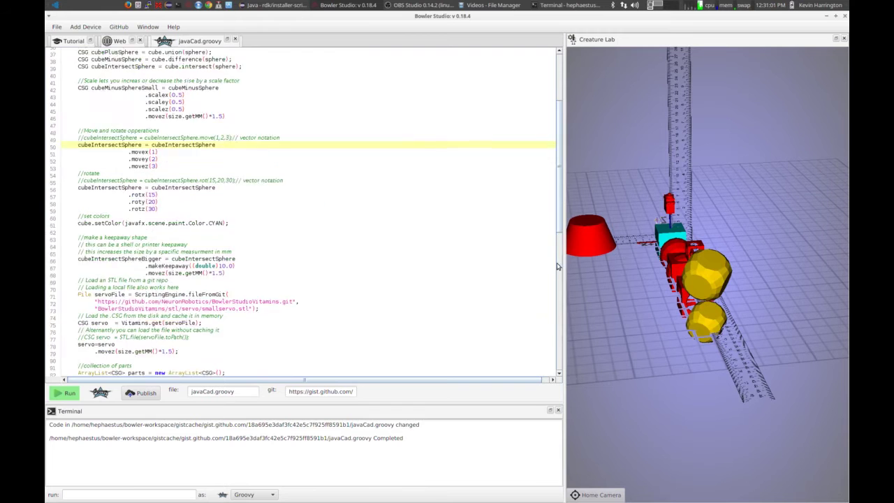
{"action": "scroll", "coordinate": [210, 309], "scroll_direction": "down", "scroll_amount": 3}
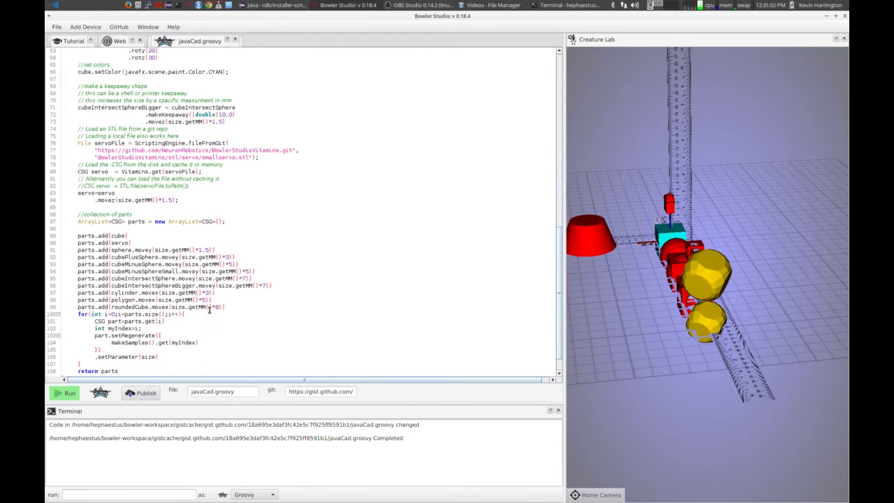
Locate the cubeIntersectSphere, cylinder and servo parts, orbiting to see the servo side-on.
{"action": "left_click", "coordinate": [246, 278]}
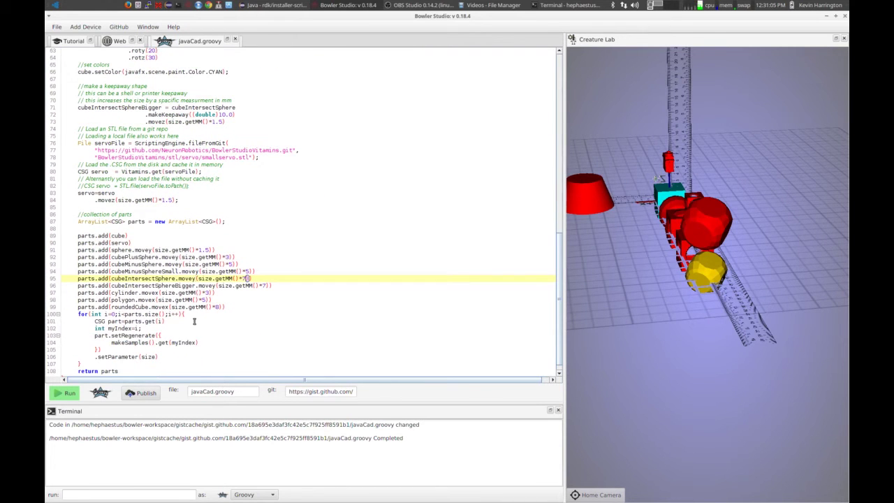
{"action": "left_click", "coordinate": [148, 293]}
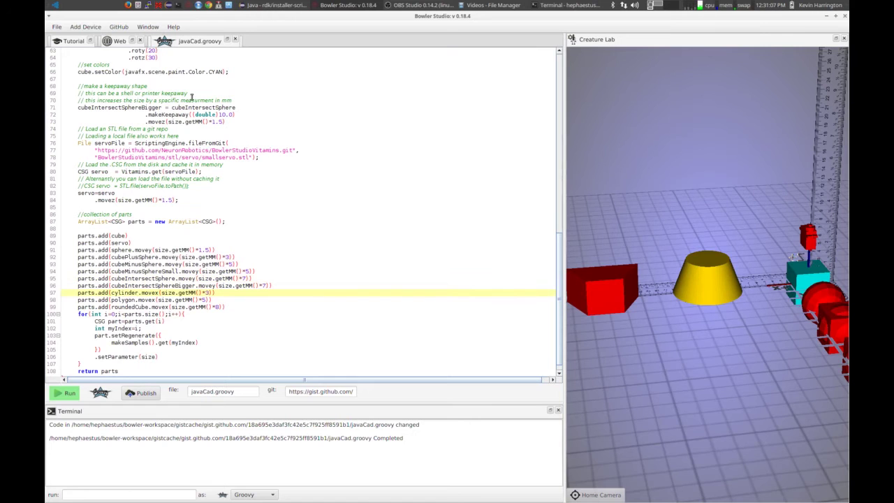
{"action": "left_click", "coordinate": [155, 201]}
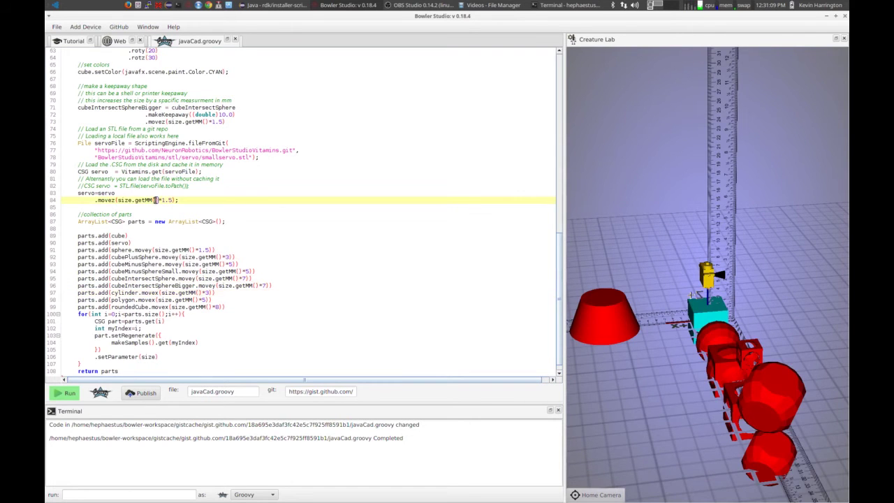
{"action": "left_click_drag", "start_coordinate": [681, 299], "coordinate": [747, 271]}
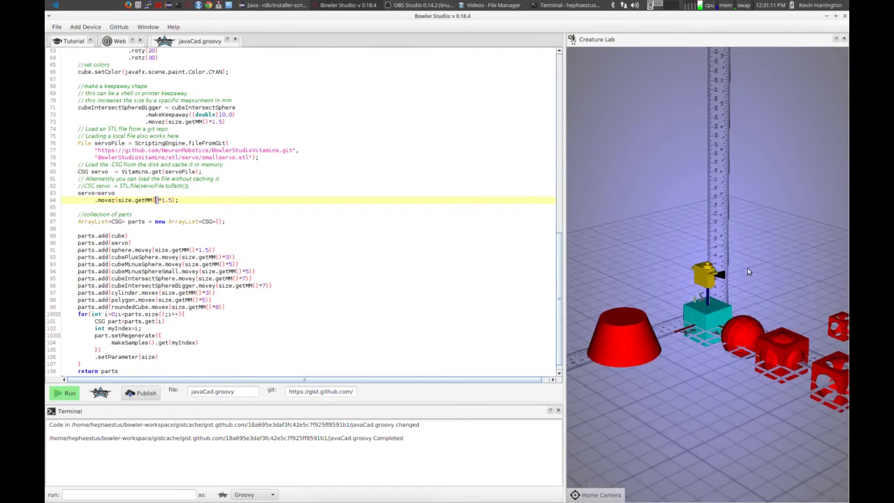
{"action": "scroll", "coordinate": [259, 340], "scroll_direction": "down", "scroll_amount": 2}
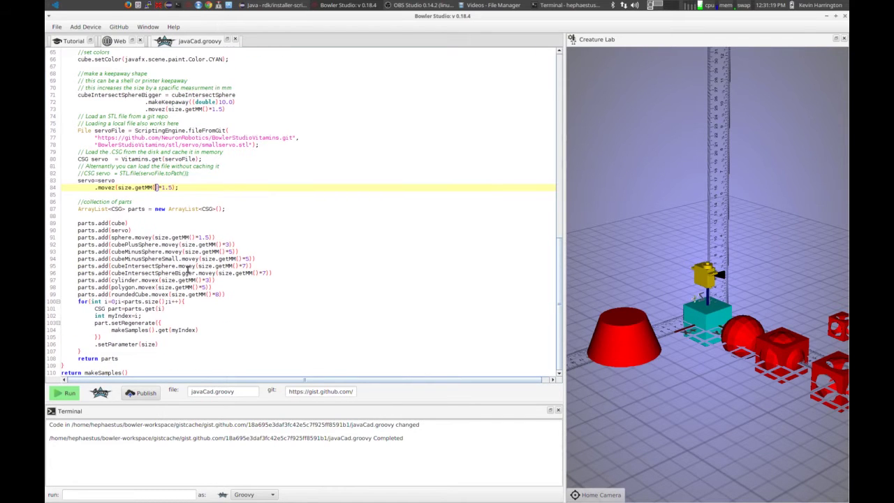
Rerun javaCad.groovy, run the MobileBase Devices walking-robot example, and dock My Devices beside Terminal.
{"action": "left_click", "coordinate": [73, 397]}
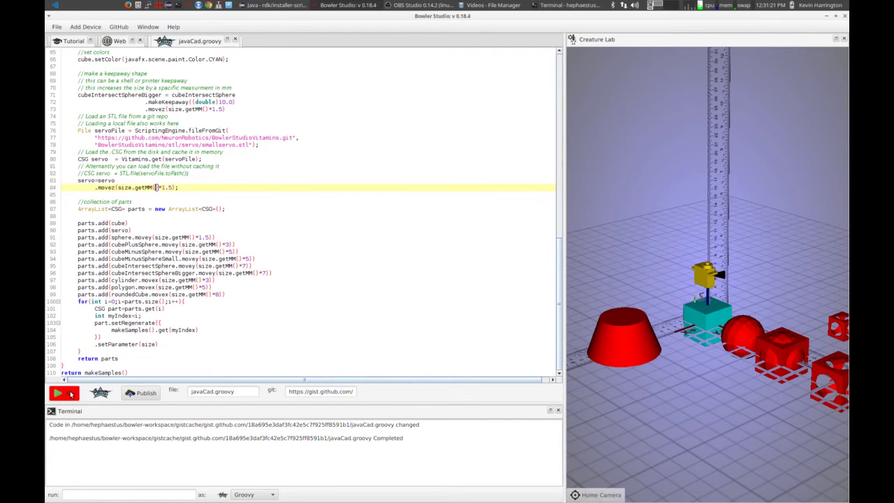
{"action": "left_click", "coordinate": [70, 41]}
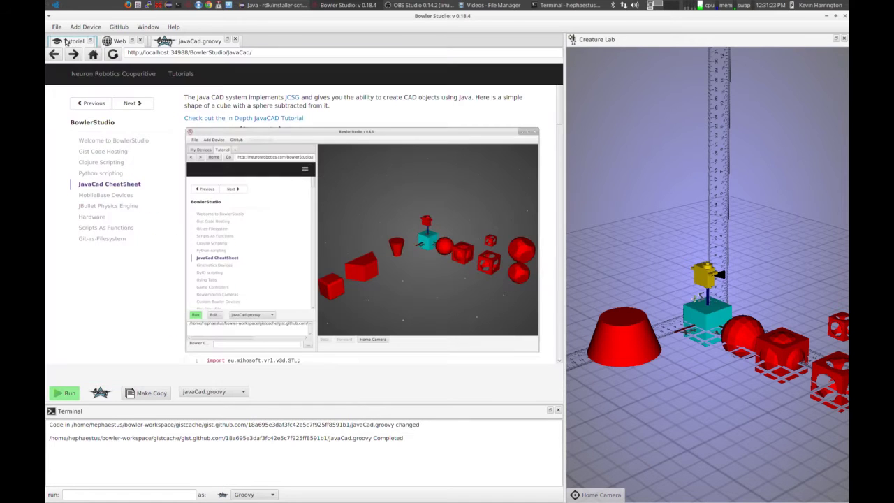
{"action": "left_click", "coordinate": [112, 195]}
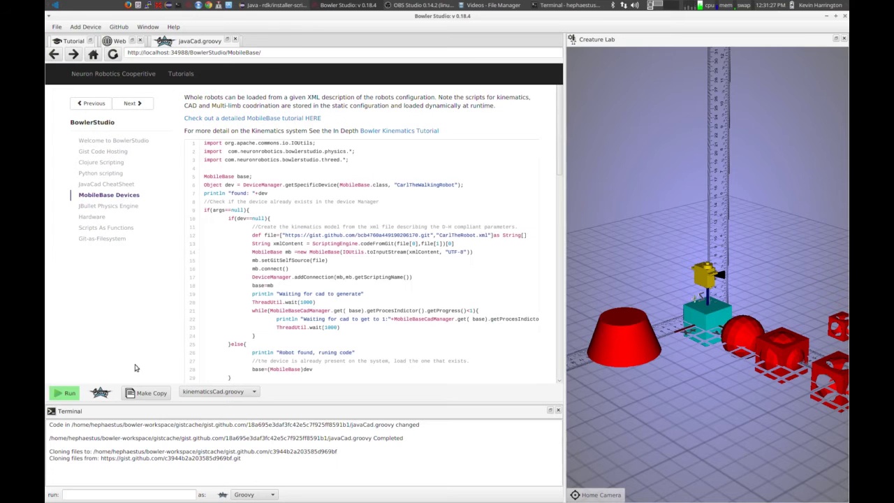
{"action": "left_click", "coordinate": [75, 392]}
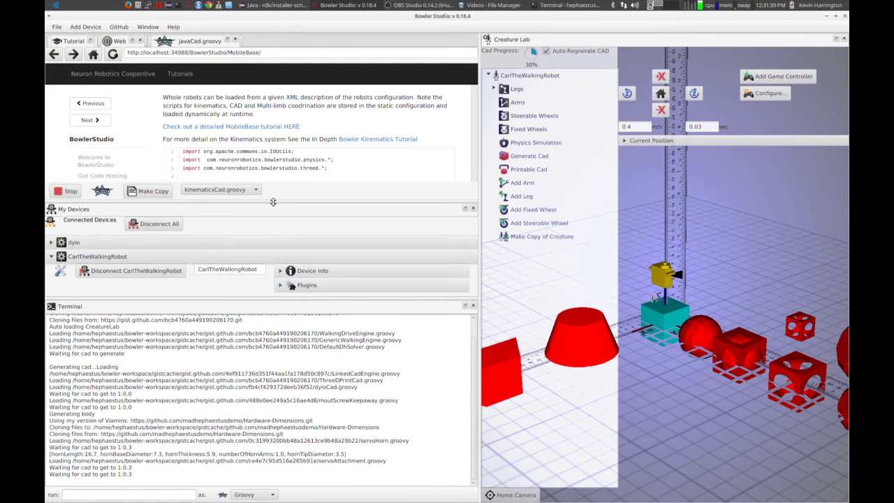
{"action": "left_click_drag", "start_coordinate": [167, 213], "coordinate": [260, 354]}
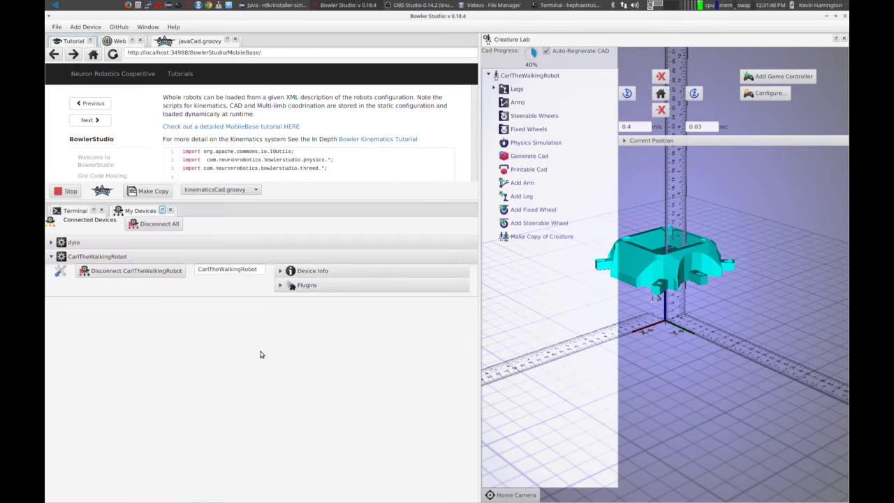
Check the terminal log, return to the devices list, and give the tutorial page more height.
{"action": "left_click", "coordinate": [76, 211]}
{"action": "left_click", "coordinate": [130, 211]}
{"action": "left_click_drag", "start_coordinate": [305, 202], "coordinate": [309, 279]}
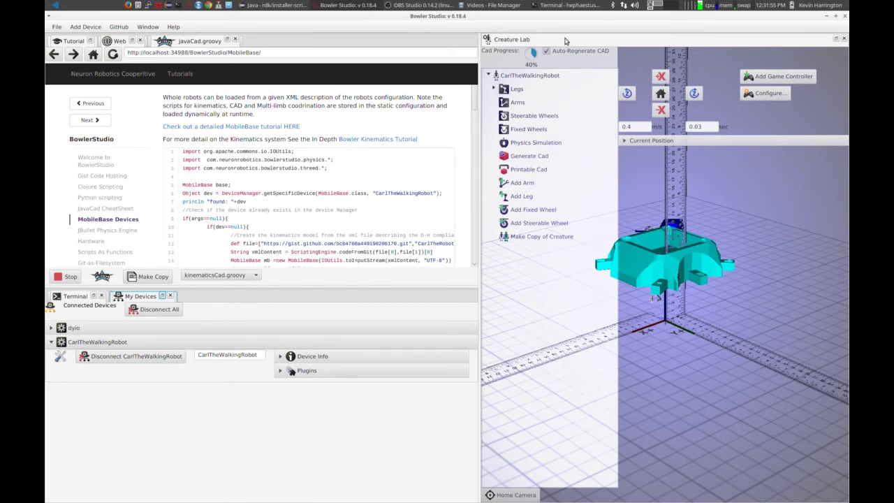
Dock Creature Lab as a full-width tab, enlarge its 3D view, and orbit around the robot.
{"action": "left_click_drag", "start_coordinate": [565, 40], "coordinate": [447, 169]}
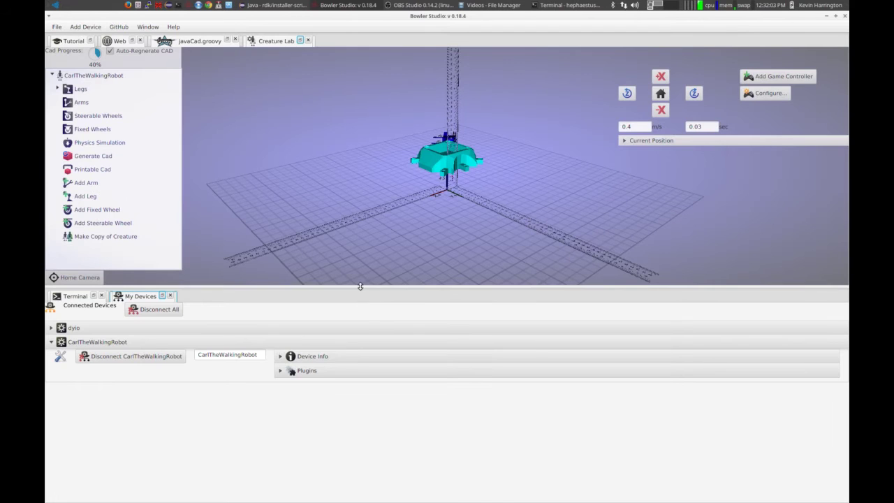
{"action": "left_click_drag", "start_coordinate": [360, 286], "coordinate": [368, 322]}
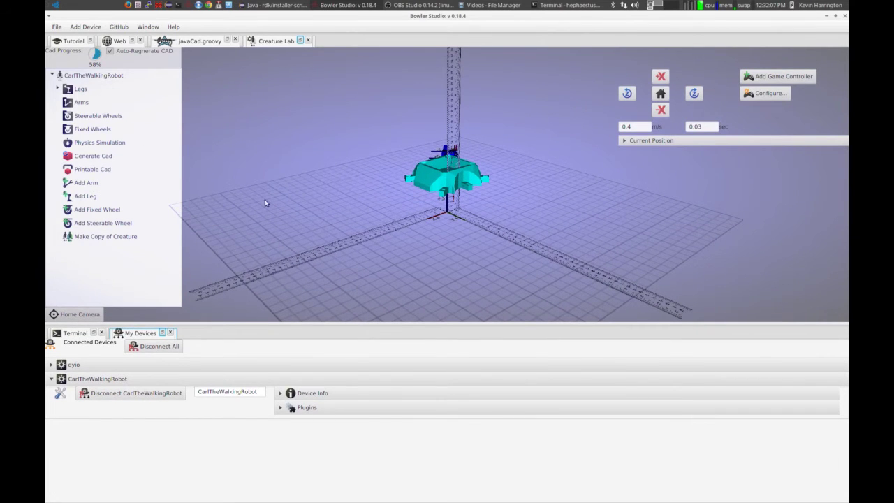
{"action": "left_click_drag", "start_coordinate": [365, 322], "coordinate": [362, 343]}
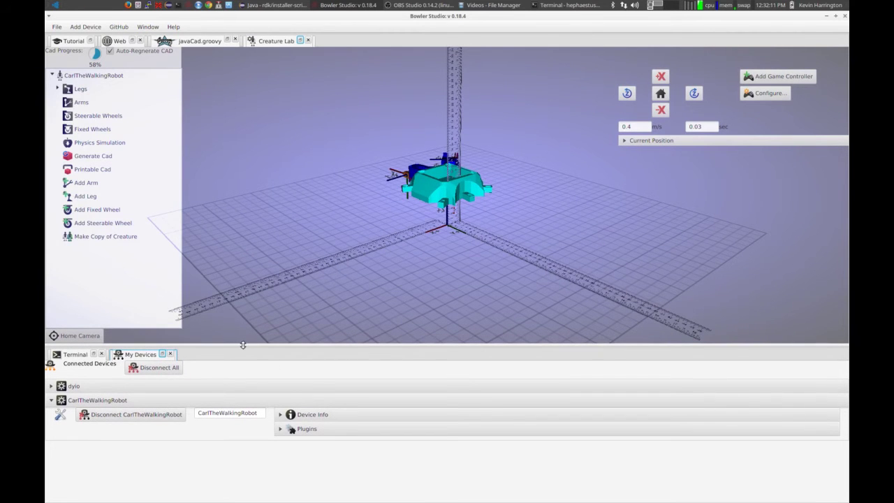
{"action": "left_click_drag", "start_coordinate": [244, 346], "coordinate": [243, 417]}
{"action": "scroll", "coordinate": [430, 277], "scroll_direction": "up", "scroll_amount": 3}
{"action": "left_click_drag", "start_coordinate": [431, 277], "coordinate": [268, 171]}
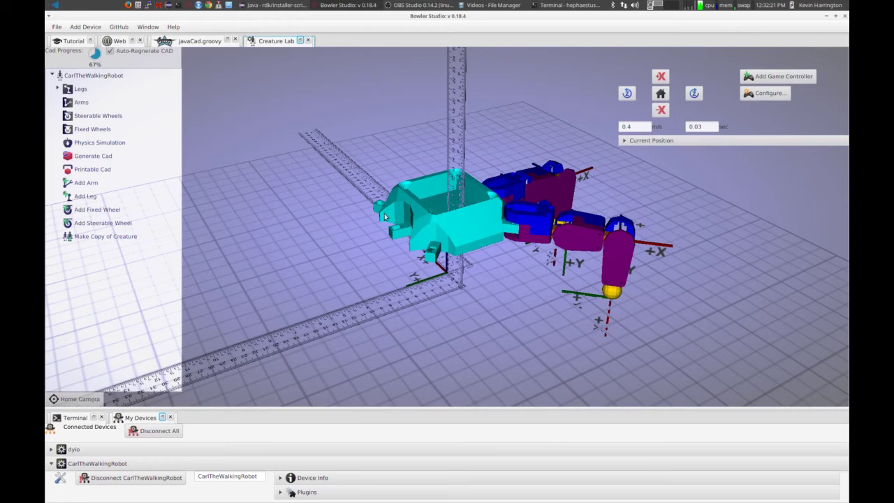
Expand the robot's Legs list and select the CarlTheWalkingRobot body, viewed from the front.
{"action": "left_click", "coordinate": [58, 88]}
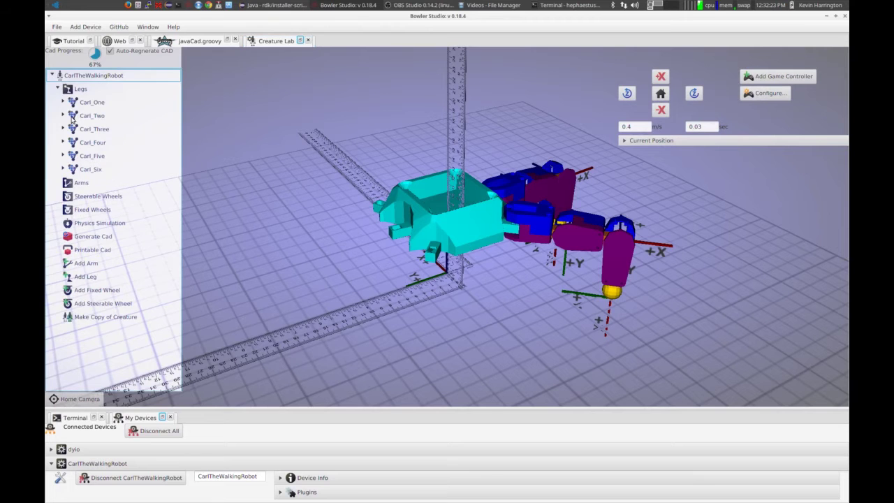
{"action": "left_click", "coordinate": [84, 75]}
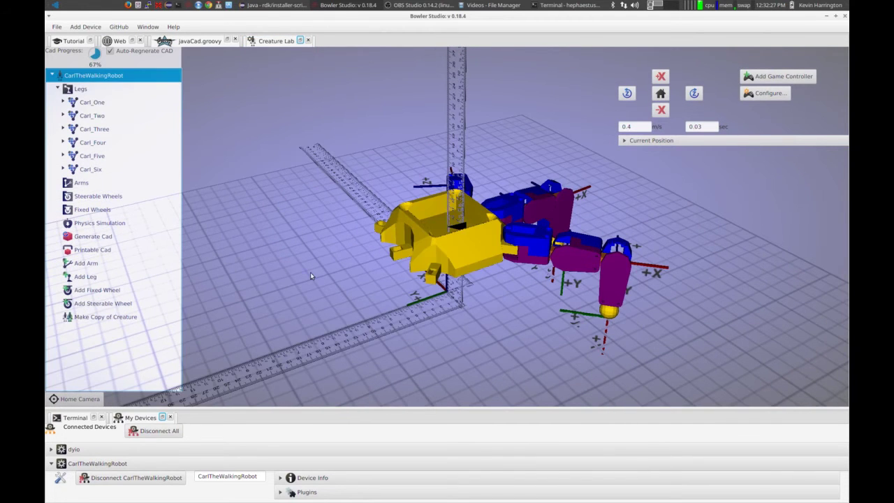
{"action": "left_click", "coordinate": [450, 274]}
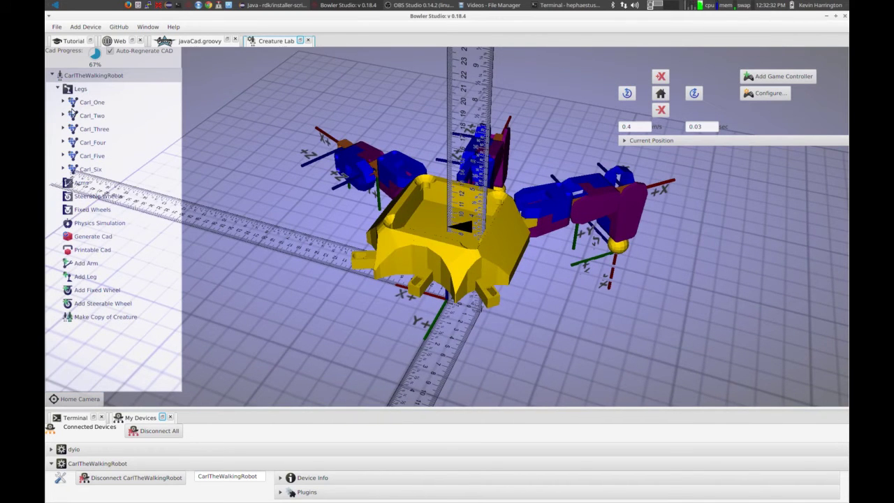
Expand Carl_One into its links, re-frame the robot, and bring up the basePan joint slider.
{"action": "left_click", "coordinate": [63, 102]}
{"action": "left_click", "coordinate": [97, 103]}
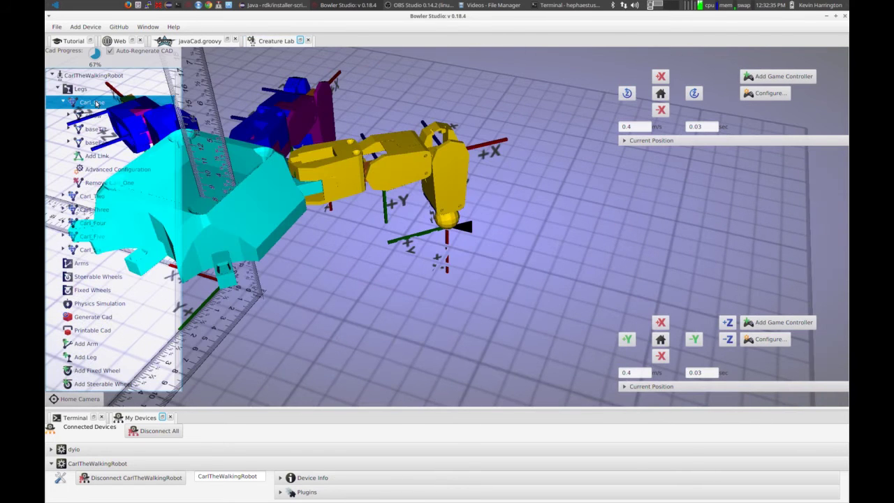
{"action": "scroll", "coordinate": [334, 218], "scroll_direction": "down", "scroll_amount": 5}
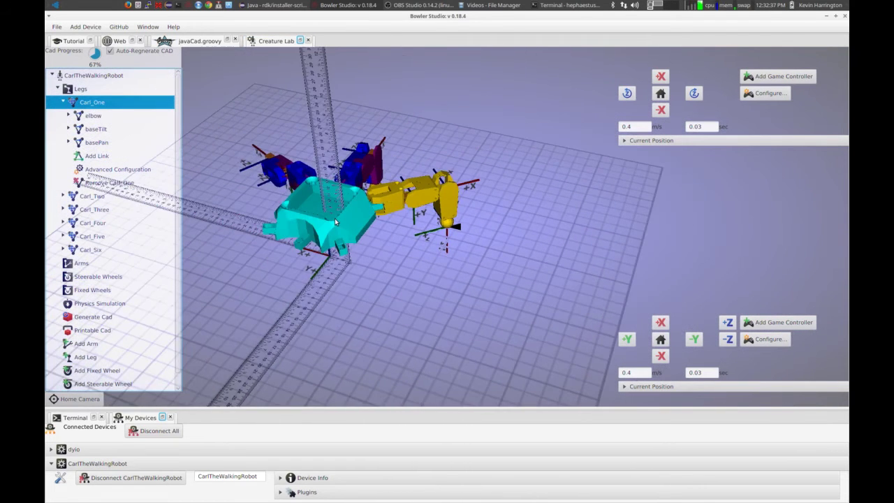
{"action": "left_click_drag", "start_coordinate": [483, 251], "coordinate": [345, 238]}
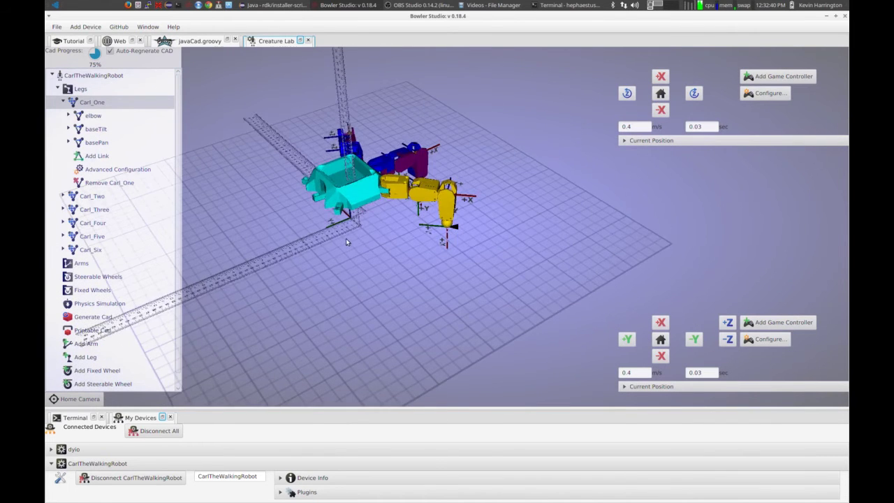
{"action": "left_click", "coordinate": [95, 142]}
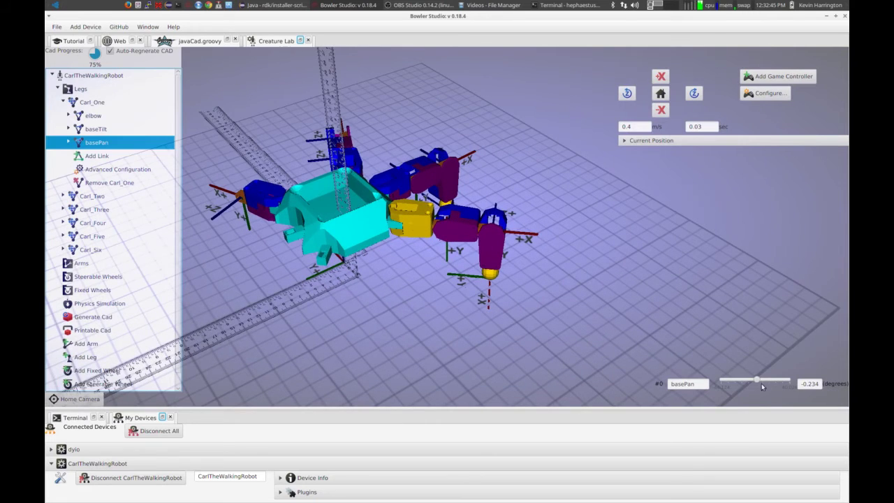
Set Carl_One's basePan to -25.37° and baseTilt to -6.404°, then collapse the Legs list.
{"action": "left_click_drag", "start_coordinate": [756, 380], "coordinate": [741, 382]}
{"action": "left_click", "coordinate": [95, 129]}
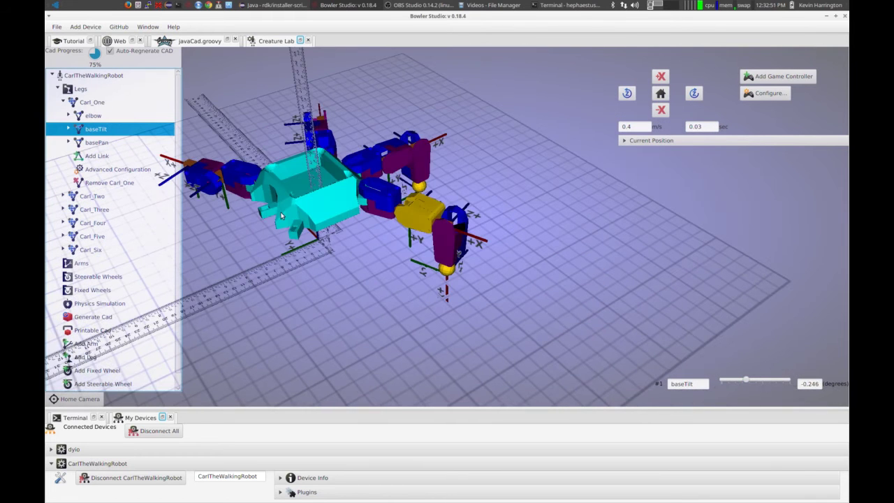
{"action": "left_click_drag", "start_coordinate": [746, 379], "coordinate": [731, 380]}
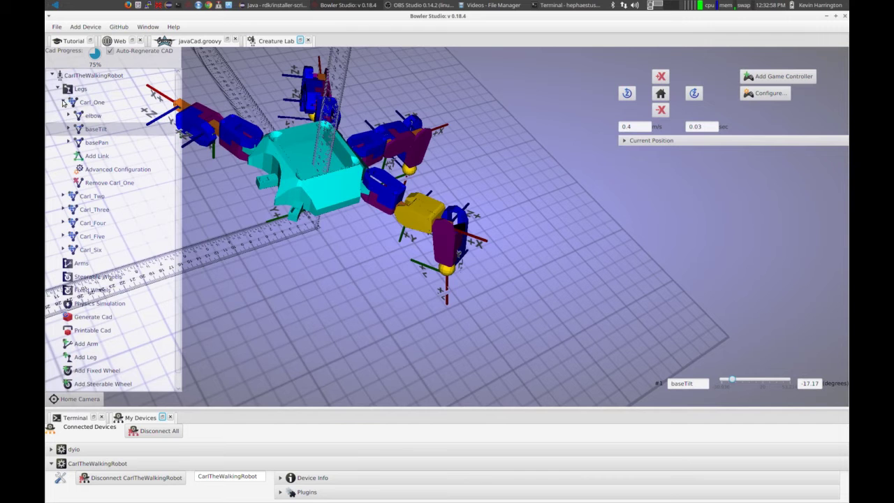
{"action": "left_click", "coordinate": [80, 89]}
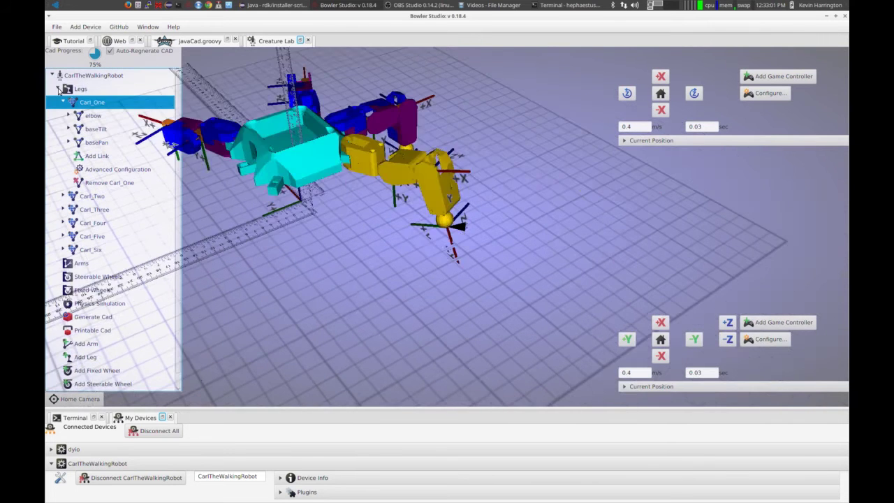
{"action": "left_click", "coordinate": [57, 88]}
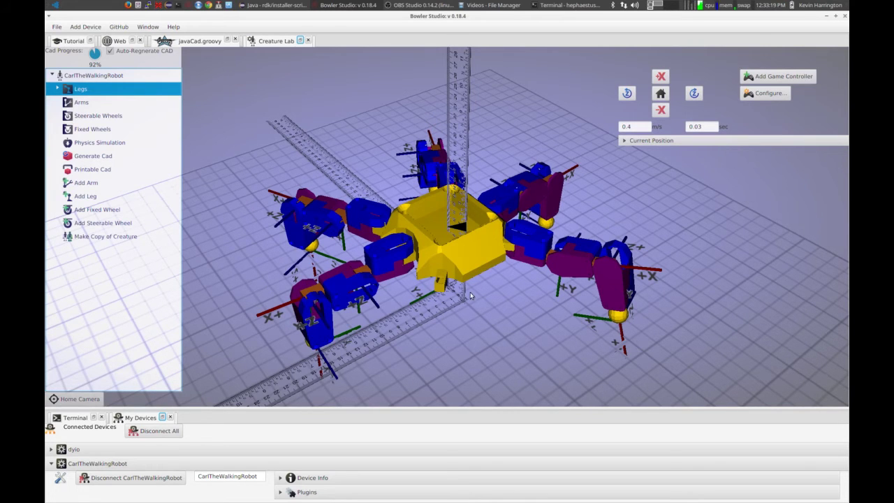
Orbit the hexapod, view the MobileBase Devices tutorial and javaCad.groovy, then return to Creature Lab.
{"action": "left_click_drag", "start_coordinate": [471, 296], "coordinate": [451, 312]}
{"action": "left_click", "coordinate": [68, 42]}
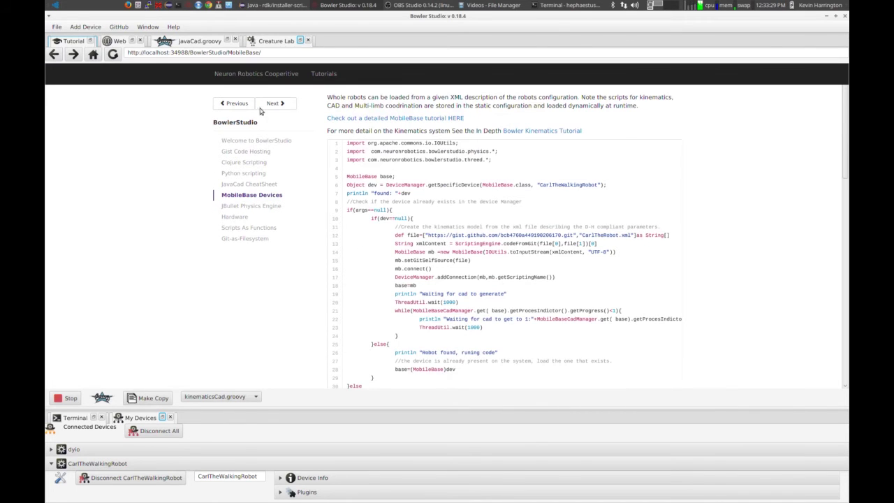
{"action": "left_click", "coordinate": [190, 41]}
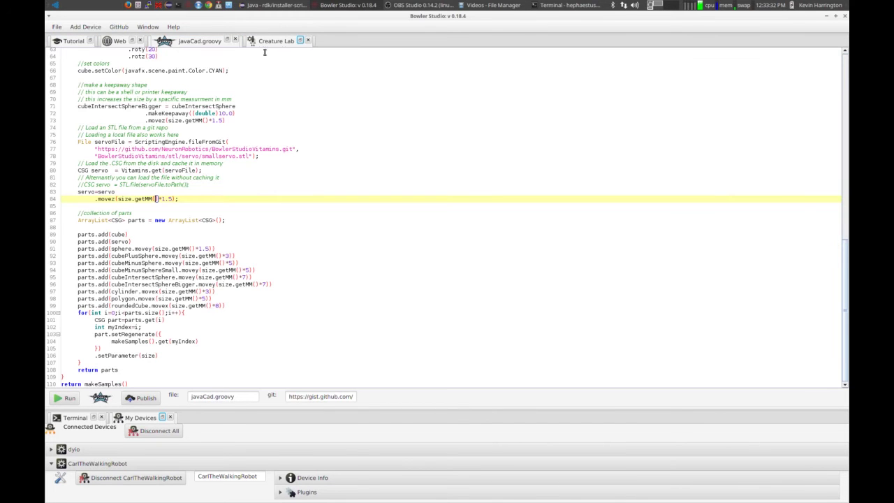
{"action": "left_click", "coordinate": [264, 42]}
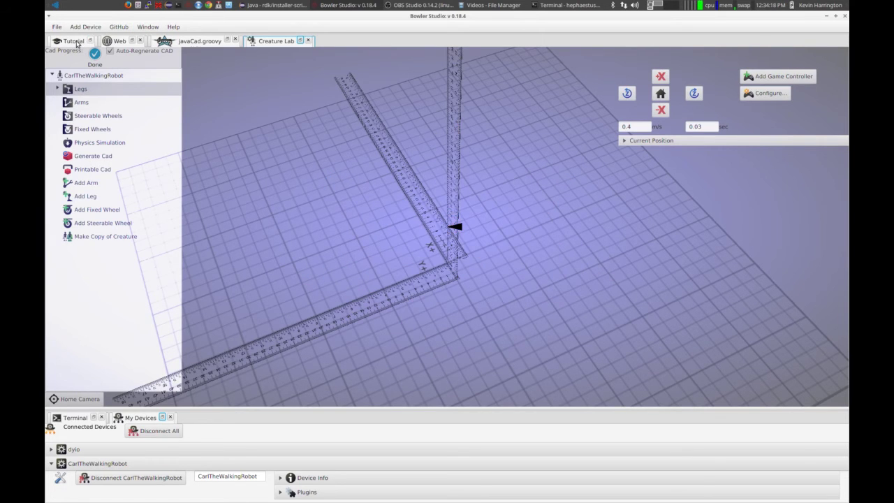
Run the JBullet Physics Engine example SimulatePhysics.groovy and watch the simulation in Creature Lab.
{"action": "left_click", "coordinate": [76, 43]}
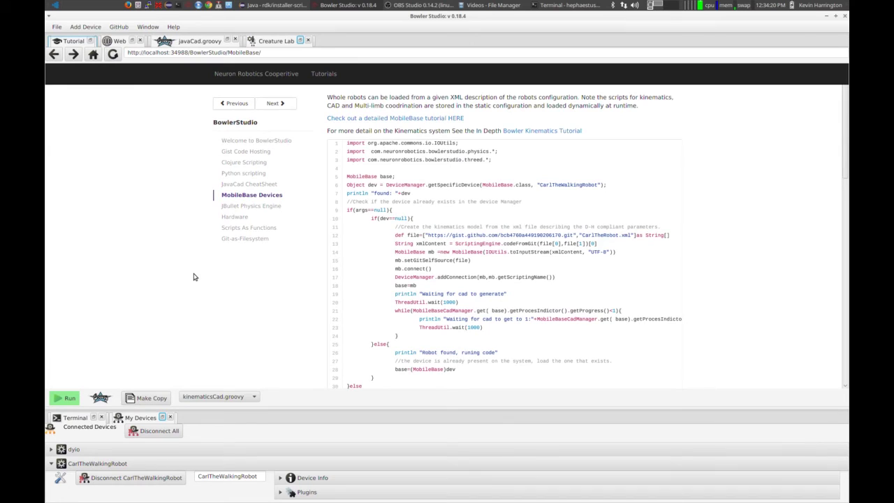
{"action": "left_click", "coordinate": [272, 205]}
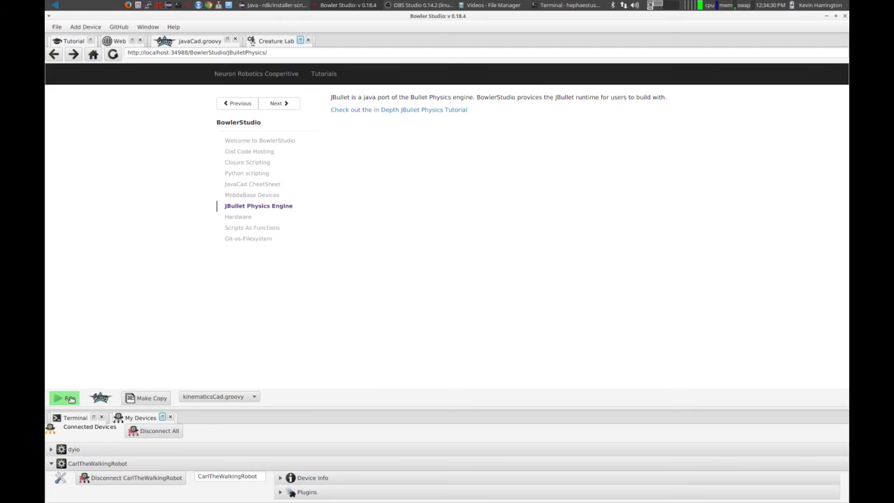
{"action": "left_click", "coordinate": [71, 398]}
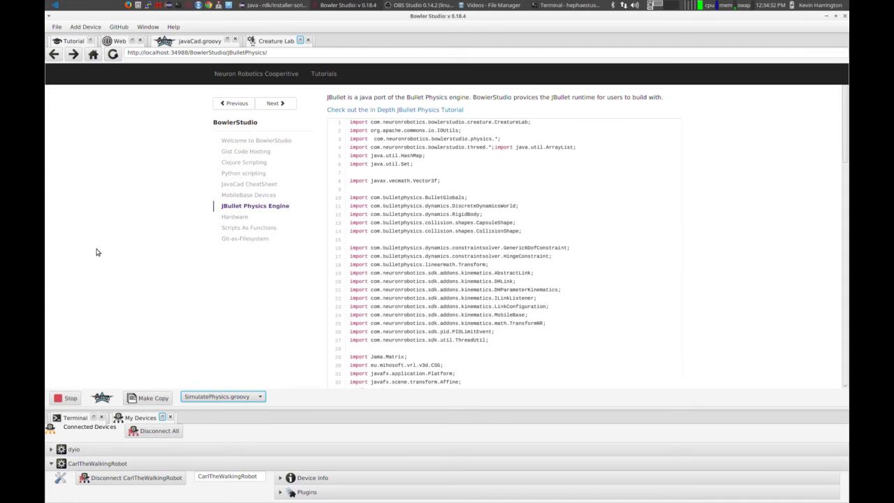
{"action": "left_click", "coordinate": [269, 41]}
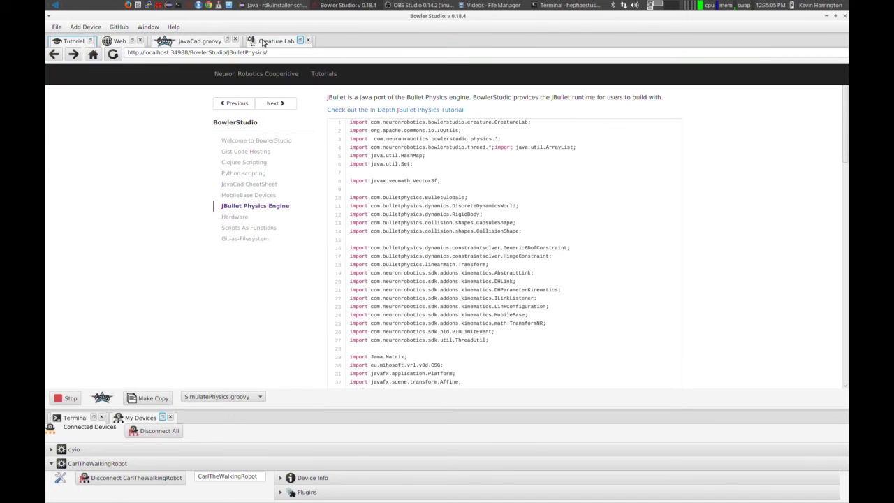
{"action": "left_click", "coordinate": [263, 42]}
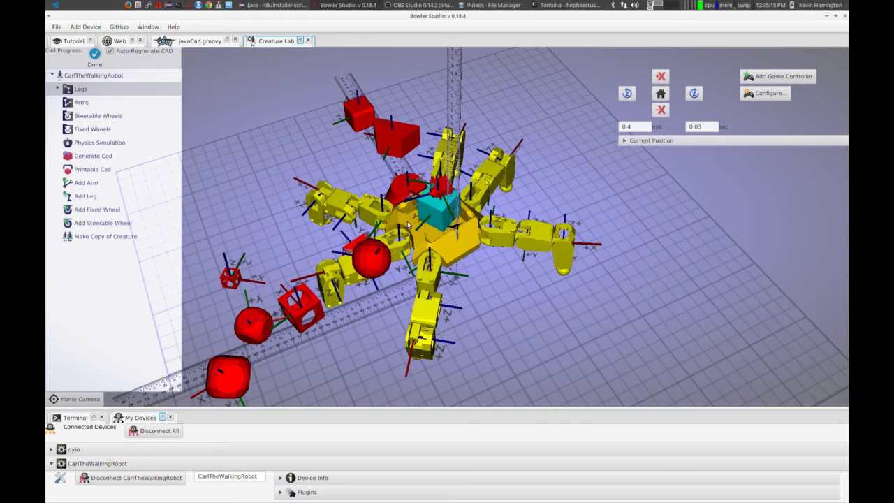
Orbit and tilt the camera around the walking hexapod among the red cubes and spheres.
{"action": "left_click_drag", "start_coordinate": [409, 224], "coordinate": [472, 239]}
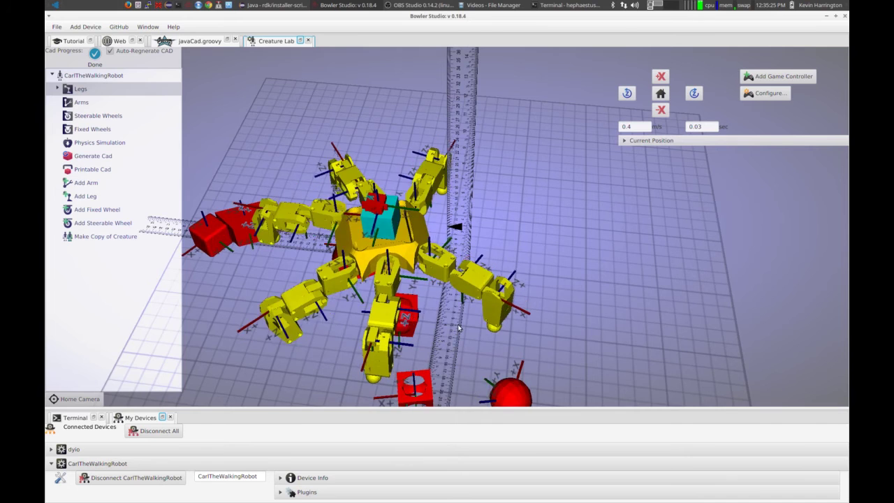
{"action": "left_click_drag", "start_coordinate": [454, 330], "coordinate": [454, 328]}
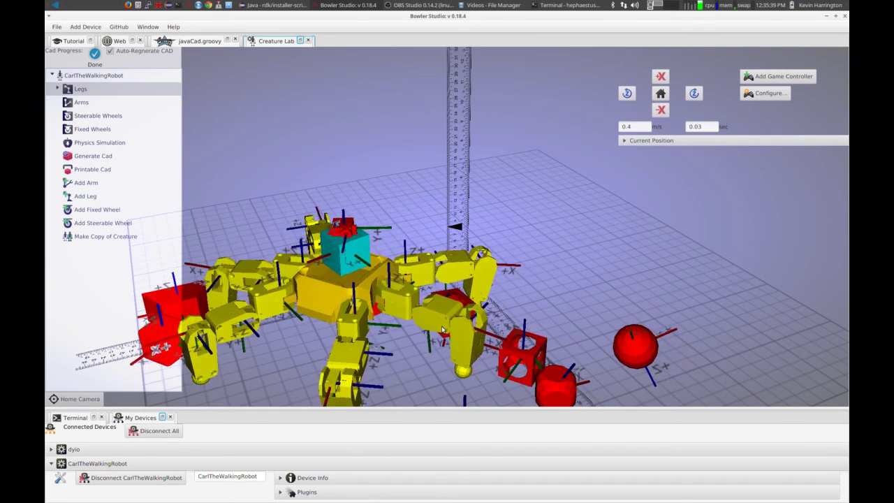
{"action": "left_click_drag", "start_coordinate": [454, 328], "coordinate": [335, 308]}
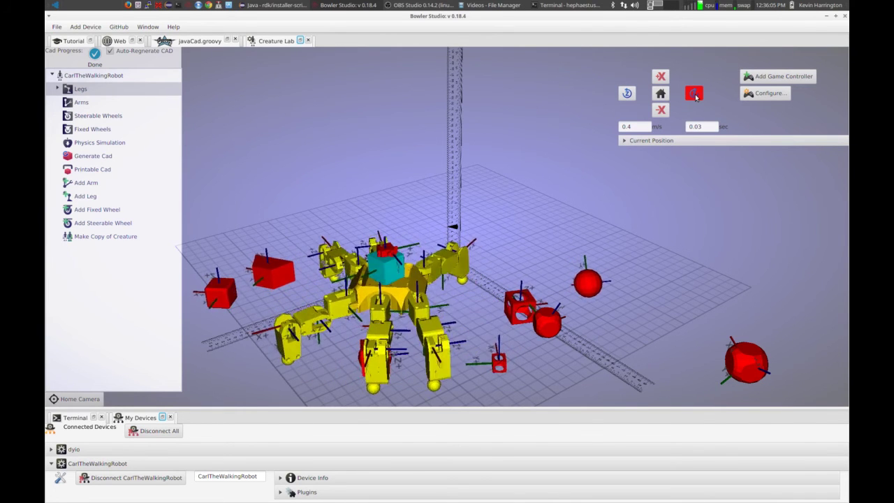
Stop the robot's turning, then go through the Hardware tutorial to the Scripts As Functions page.
{"action": "left_click", "coordinate": [694, 93]}
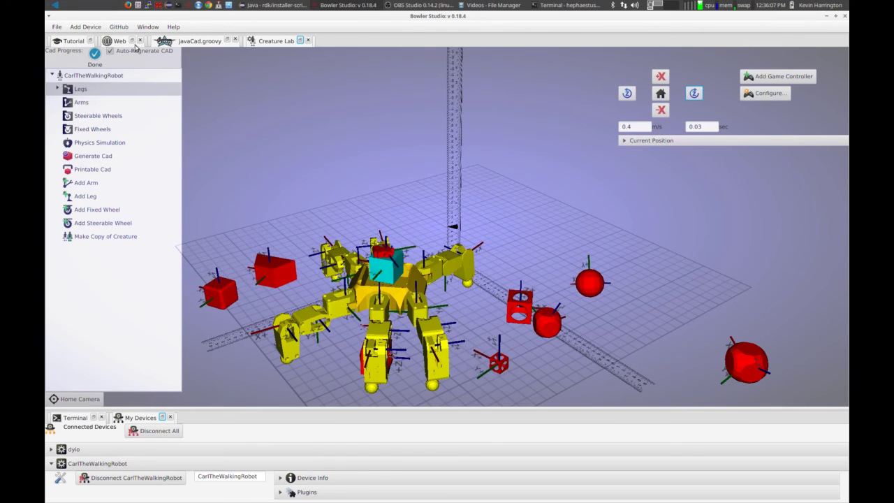
{"action": "left_click", "coordinate": [78, 41]}
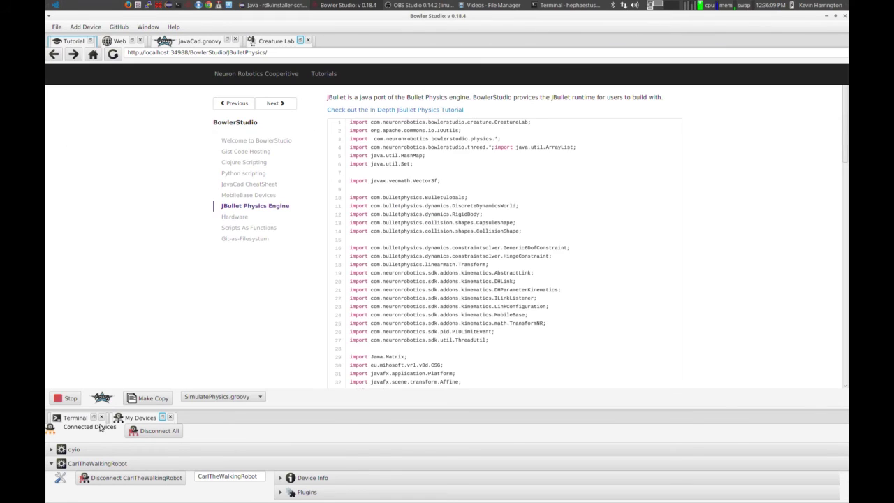
{"action": "left_click", "coordinate": [70, 397]}
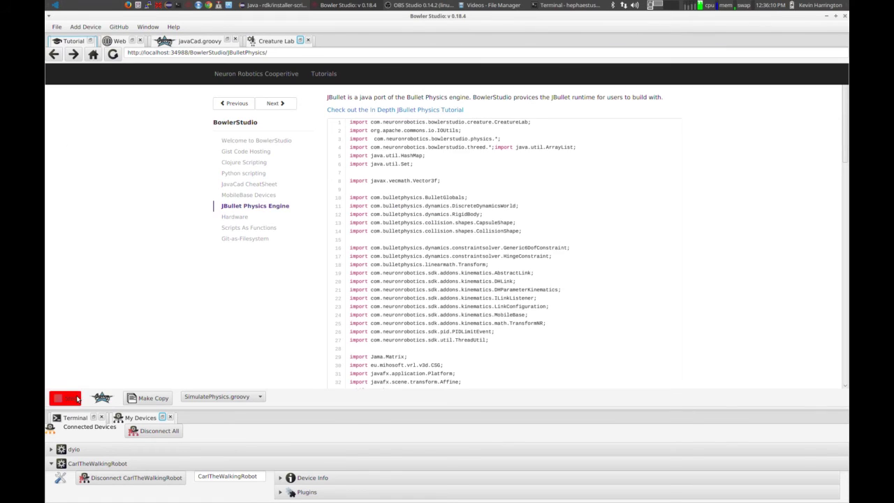
{"action": "left_click", "coordinate": [236, 218]}
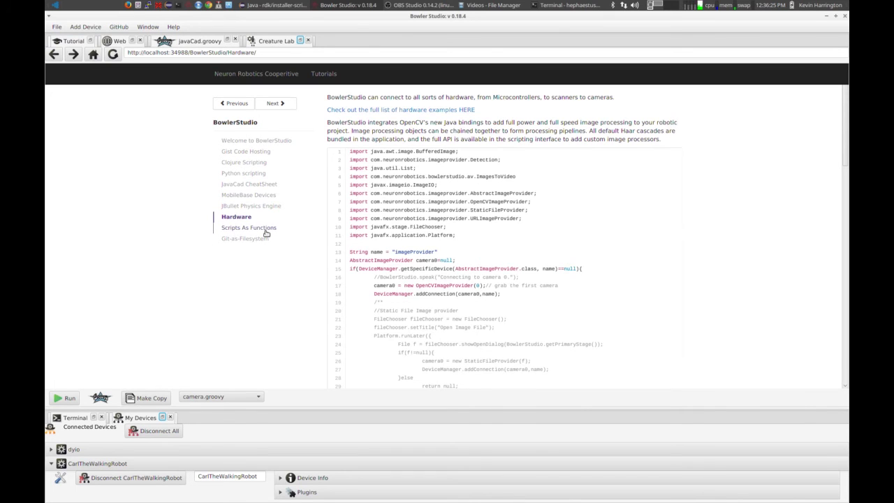
{"action": "left_click", "coordinate": [266, 230]}
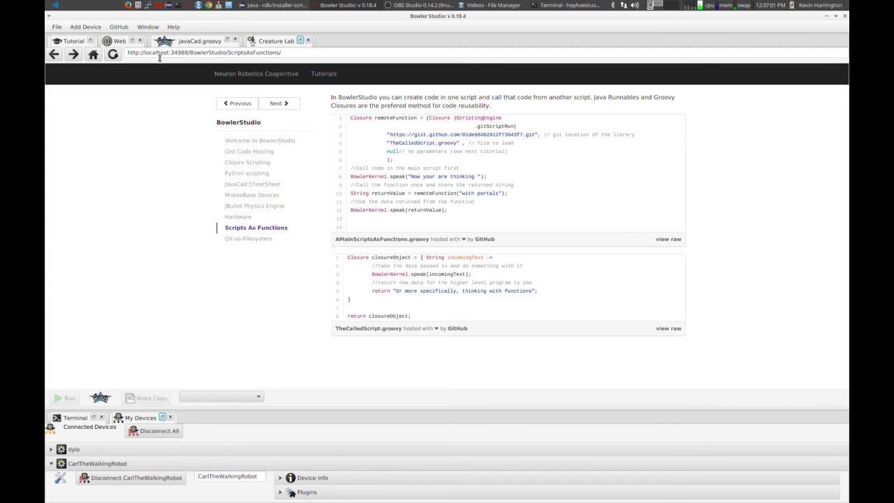
Reload the page and highlight the gitScriptRun call, the called script's closure, and the gist location.
{"action": "left_click", "coordinate": [115, 55]}
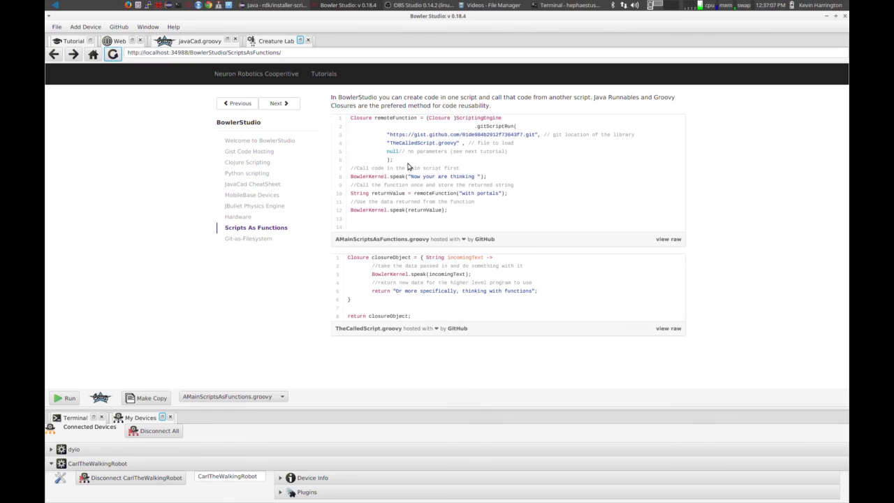
{"action": "left_click_drag", "start_coordinate": [410, 163], "coordinate": [351, 116]}
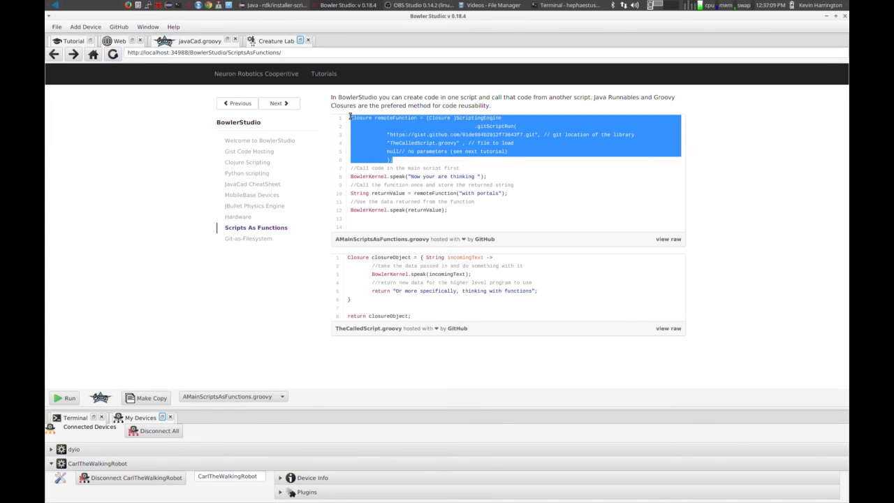
{"action": "left_click", "coordinate": [361, 118]}
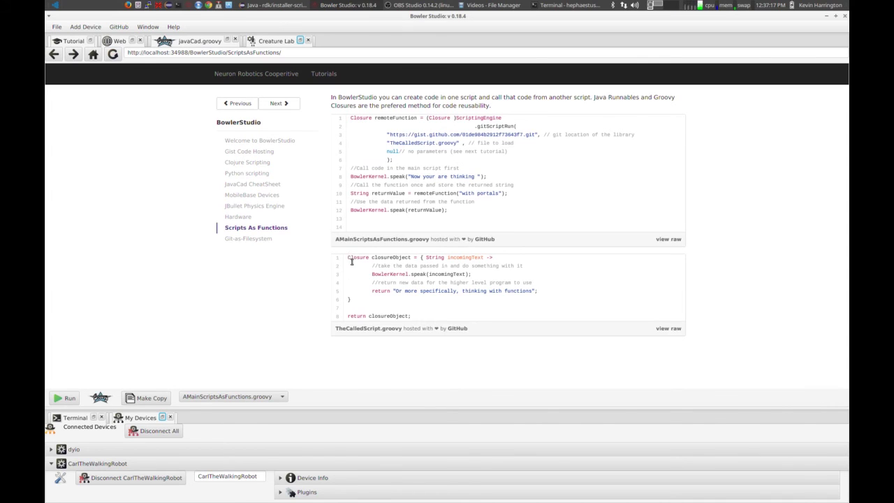
{"action": "left_click_drag", "start_coordinate": [349, 258], "coordinate": [363, 309]}
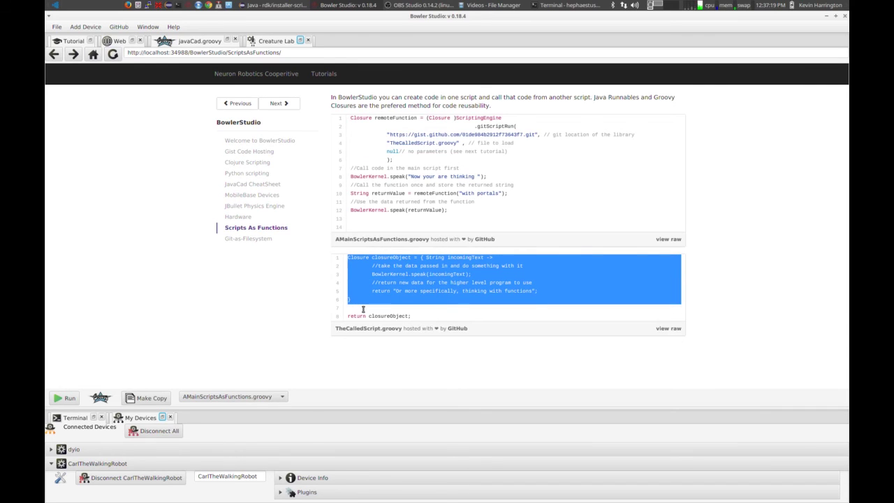
{"action": "left_click", "coordinate": [467, 149]}
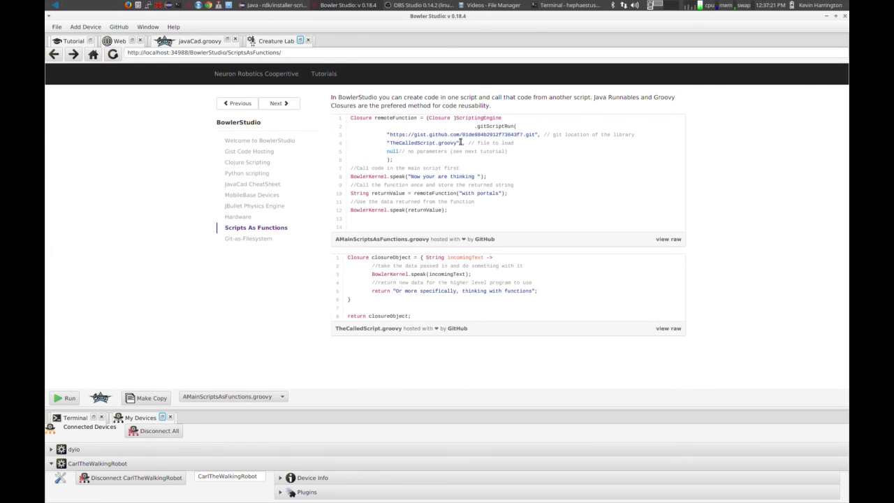
{"action": "left_click_drag", "start_coordinate": [461, 142], "coordinate": [387, 134]}
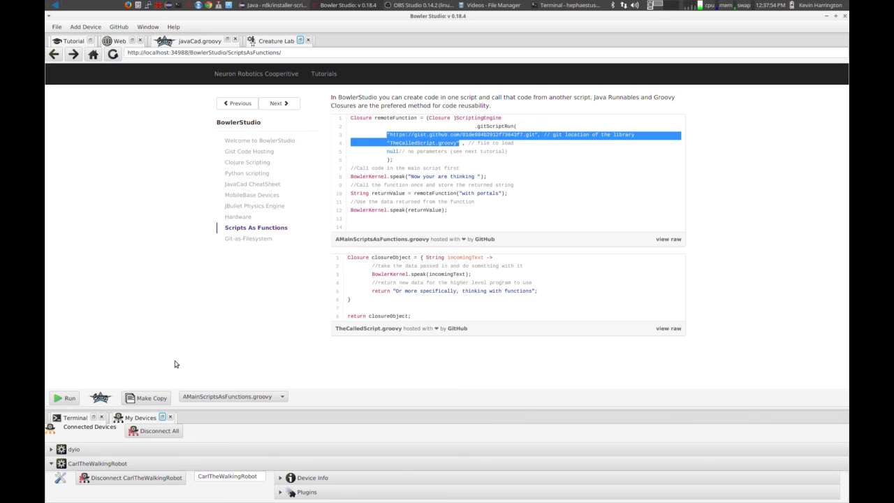
Run AMainScriptsAsFunctions.groovy, review its terminal output, and return to the Creature Lab view.
{"action": "left_click", "coordinate": [70, 398]}
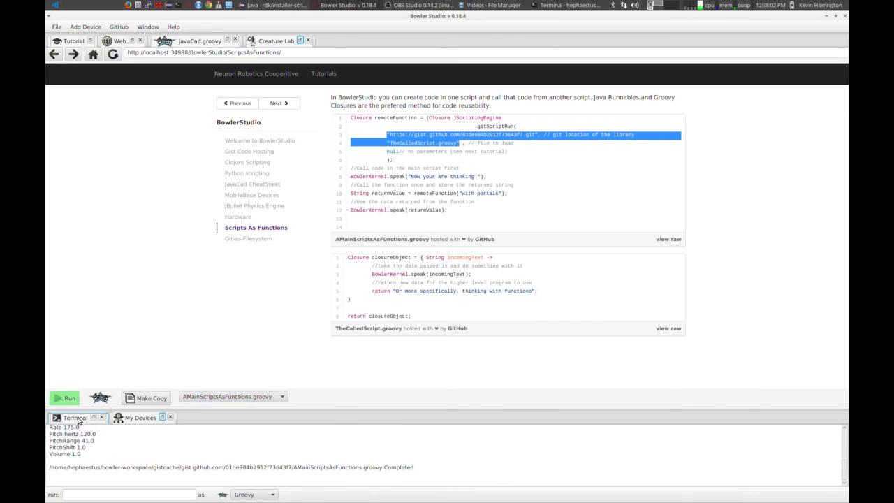
{"action": "left_click", "coordinate": [78, 418]}
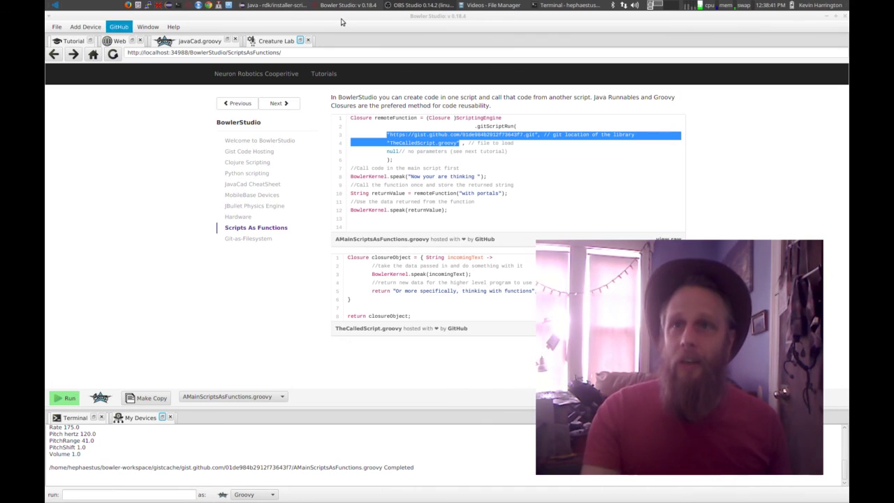
{"action": "left_click", "coordinate": [275, 40]}
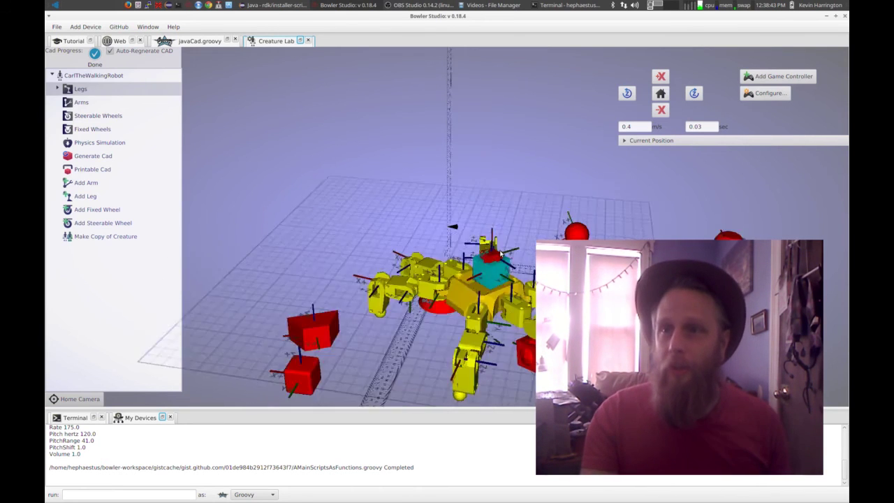